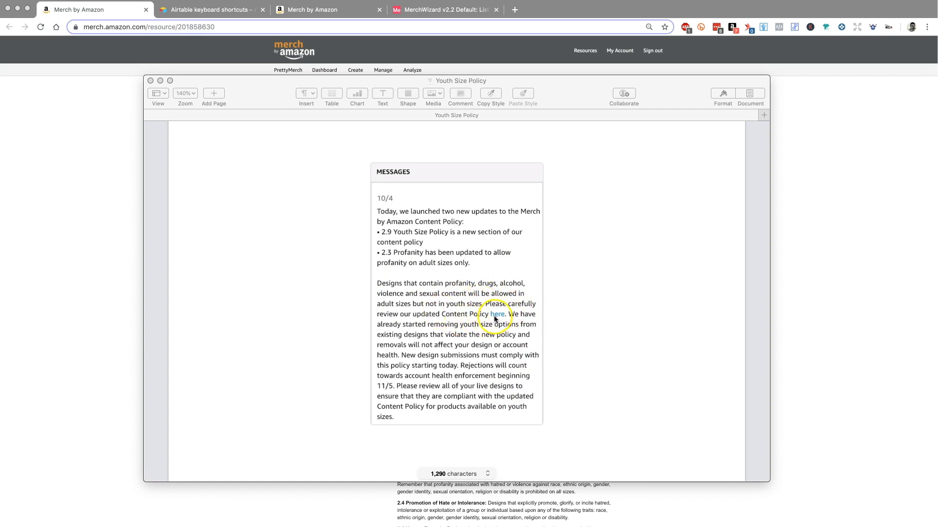
Step: Review section 2.9 Youth Size Policy on the Merch by Amazon Content Policies page and in the policy notes document
{"action": "left_click", "coordinate": [108, 319]}
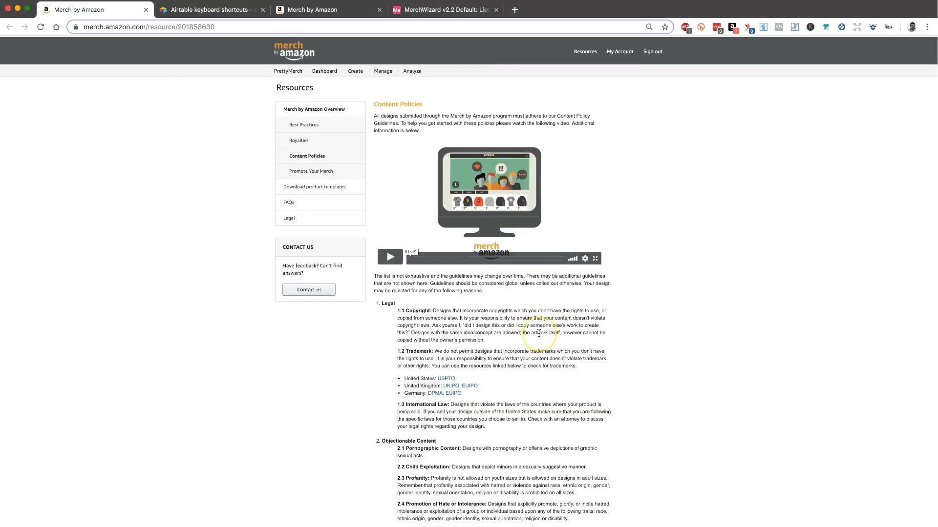
{"action": "scroll", "coordinate": [537, 329], "scroll_direction": "down", "scroll_amount": 8}
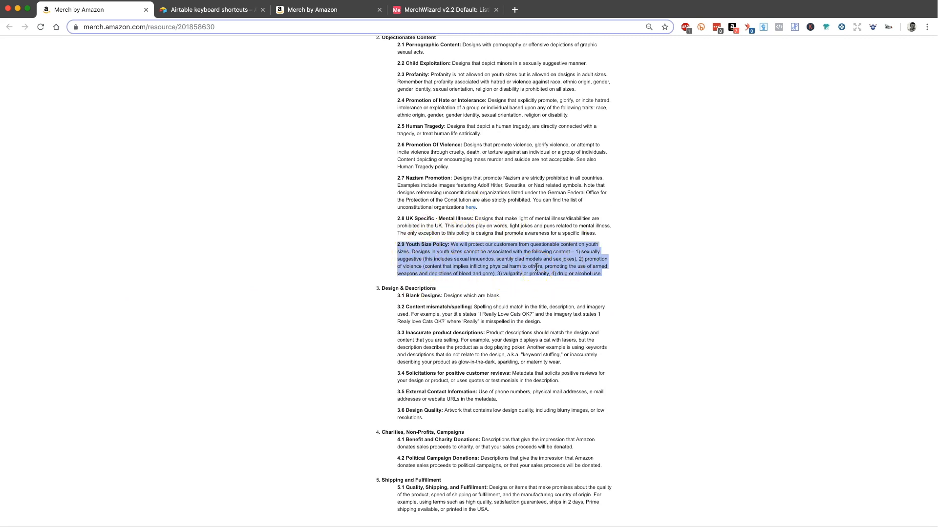
{"action": "key", "text": "super+Tab"}
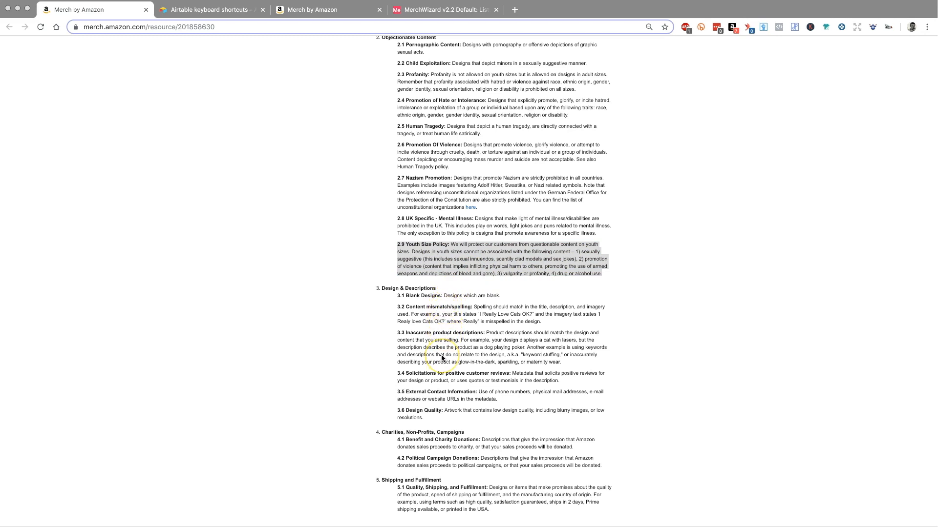
{"action": "scroll", "coordinate": [427, 307], "scroll_direction": "down", "scroll_amount": 10}
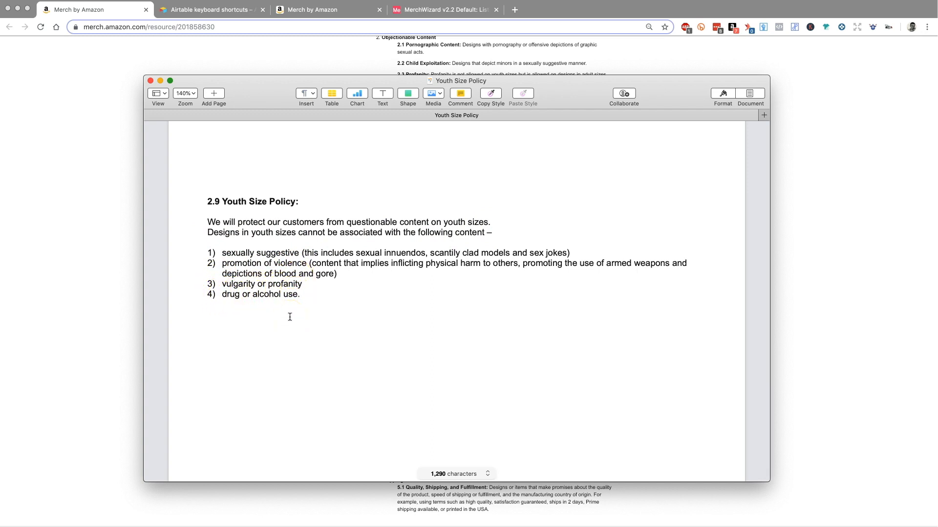
{"action": "left_click", "coordinate": [88, 232]}
Step: Switch to the MerchWizard v2.2 Default base in Airtable and delete all records from the Listings table
{"action": "left_click", "coordinate": [409, 10]}
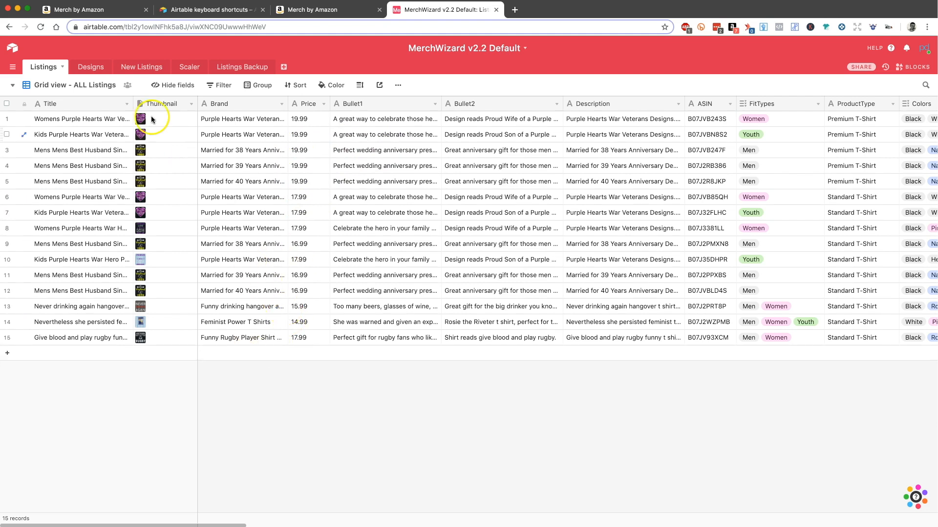
{"action": "left_click", "coordinate": [6, 104]}
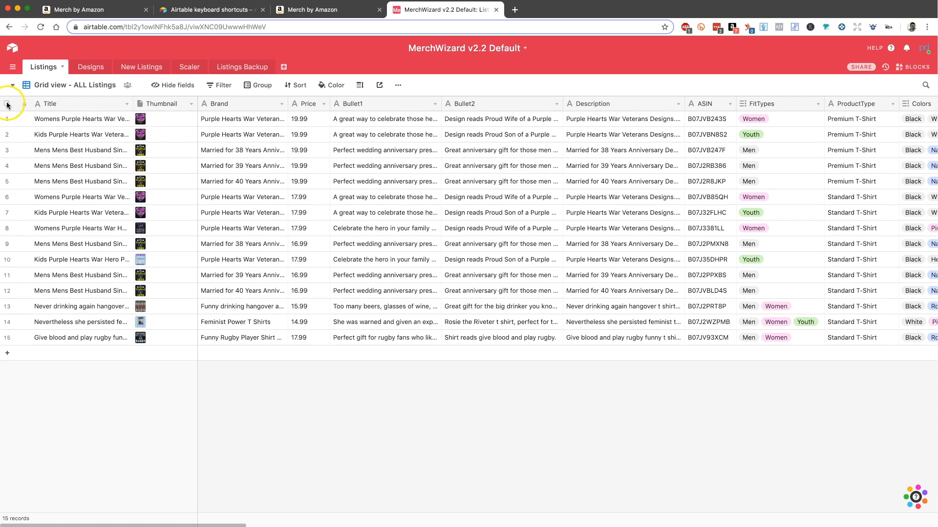
{"action": "right_click", "coordinate": [58, 141]}
{"action": "left_click", "coordinate": [72, 164]}
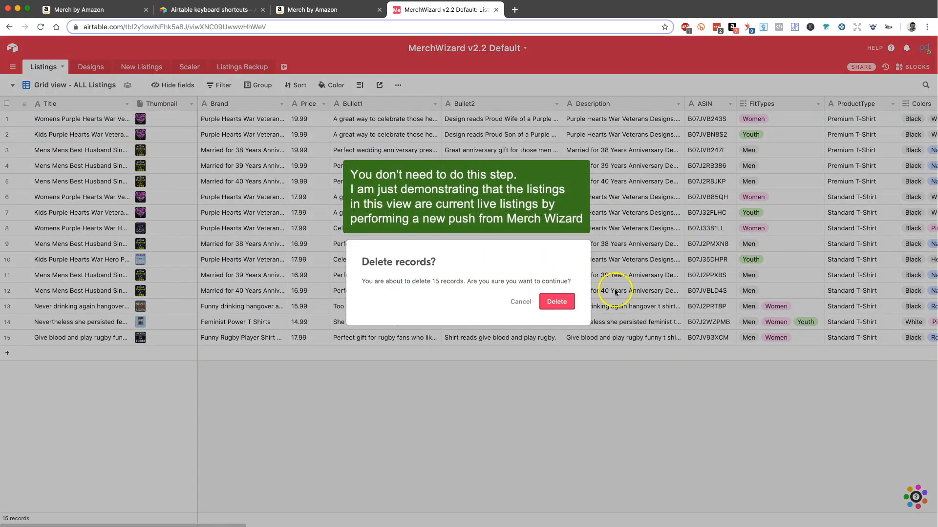
{"action": "left_click", "coordinate": [560, 305]}
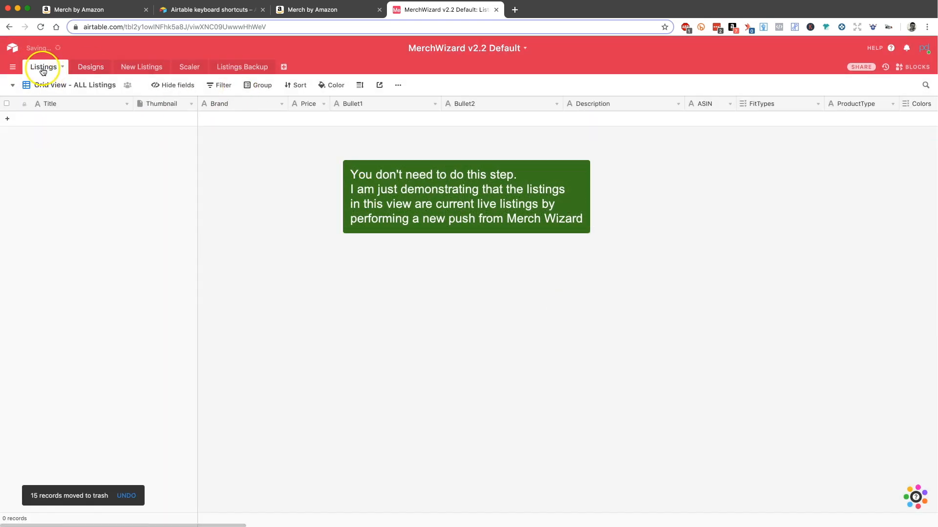
Step: Push the live listings from the Merch by Amazon Manage Products page to the Merch Wizard Default base in Airtable
{"action": "left_click", "coordinate": [330, 30]}
{"action": "left_click", "coordinate": [323, 10]}
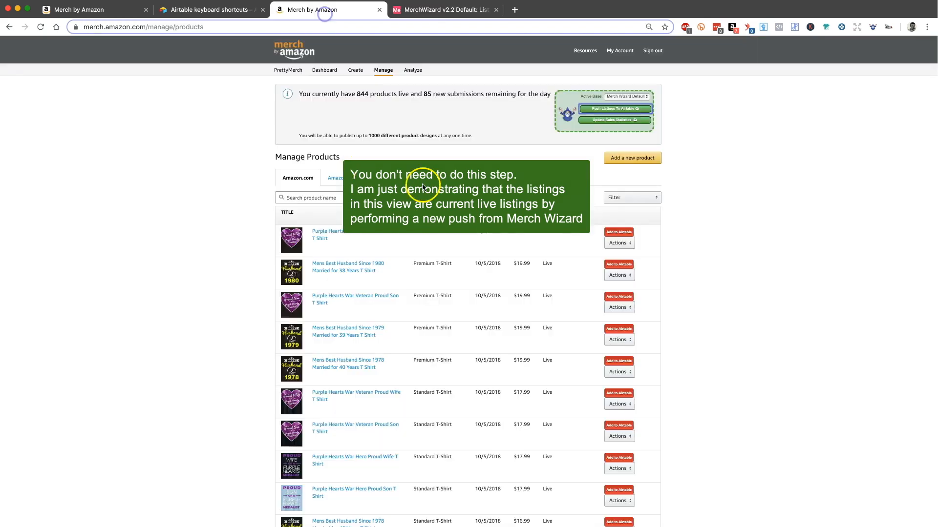
{"action": "scroll", "coordinate": [760, 314], "scroll_direction": "down", "scroll_amount": 10}
{"action": "scroll", "coordinate": [760, 312], "scroll_direction": "up", "scroll_amount": 10}
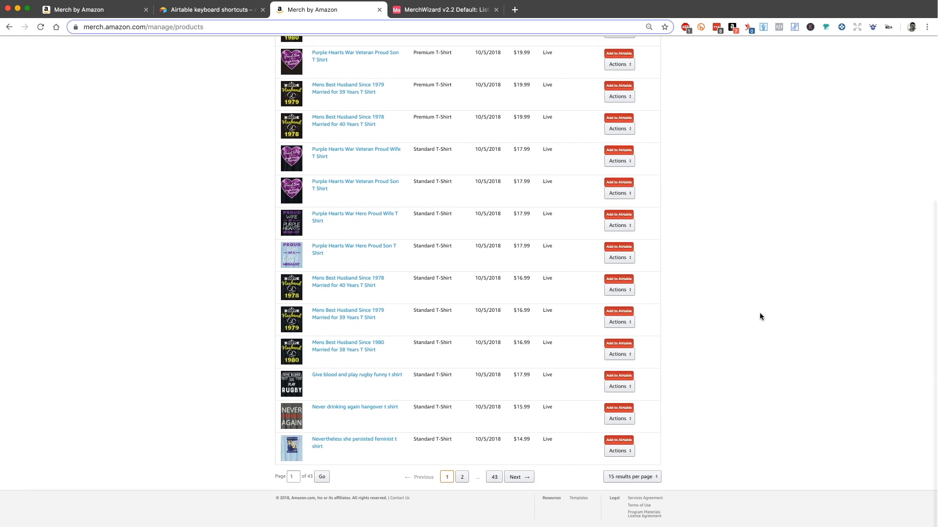
{"action": "scroll", "coordinate": [651, 406], "scroll_direction": "down", "scroll_amount": 10}
{"action": "scroll", "coordinate": [649, 405], "scroll_direction": "up", "scroll_amount": 10}
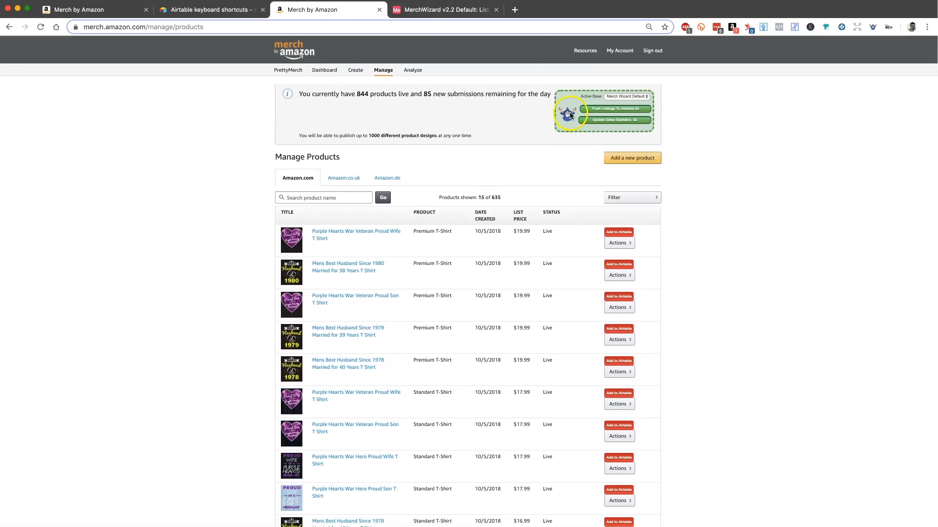
{"action": "left_click", "coordinate": [596, 110]}
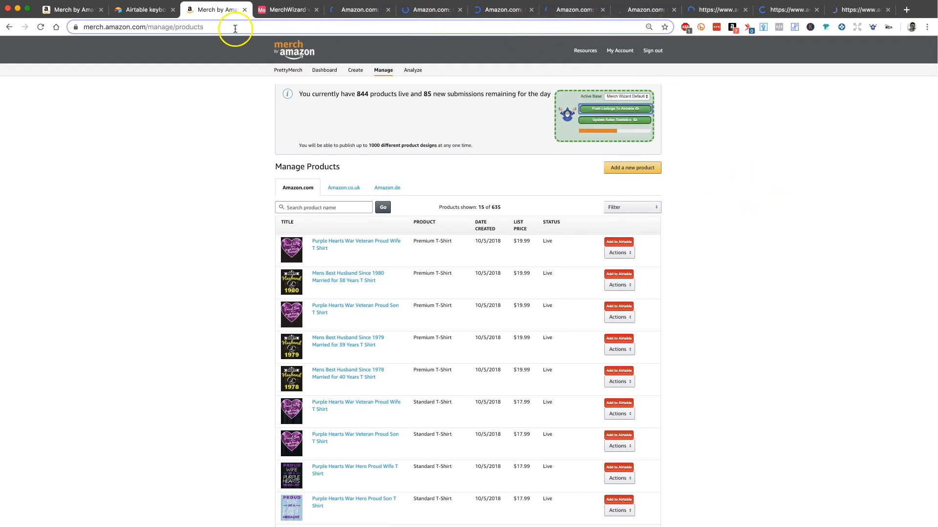
{"action": "left_click", "coordinate": [249, 14]}
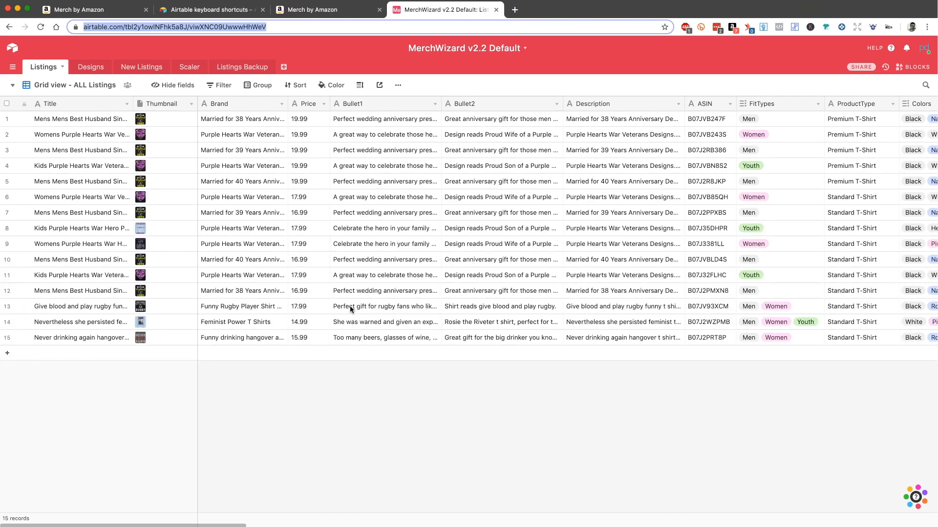
Step: On the Manage Products page, update the Airtable record of the first listing, the Purple Hearts War Veteran Proud Wife Premium T-Shirt
{"action": "left_click", "coordinate": [312, 9]}
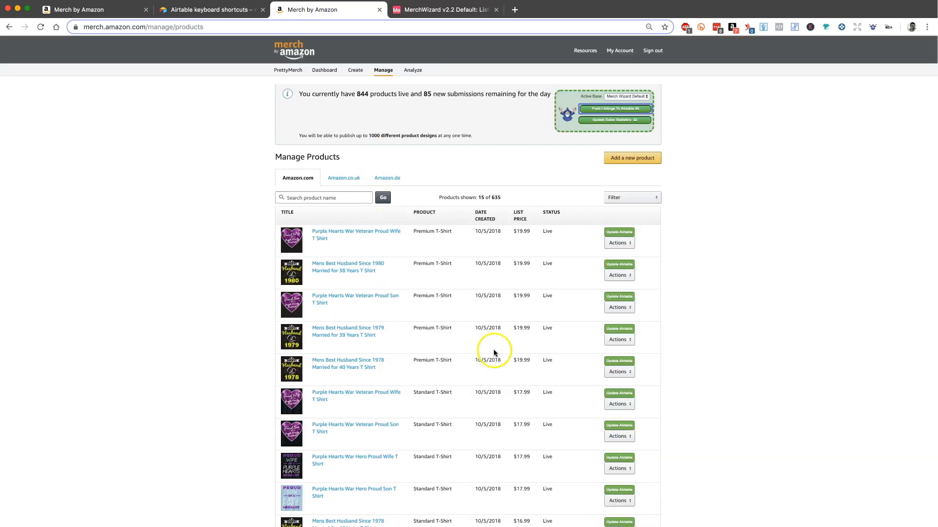
{"action": "scroll", "coordinate": [717, 327], "scroll_direction": "down", "scroll_amount": 5}
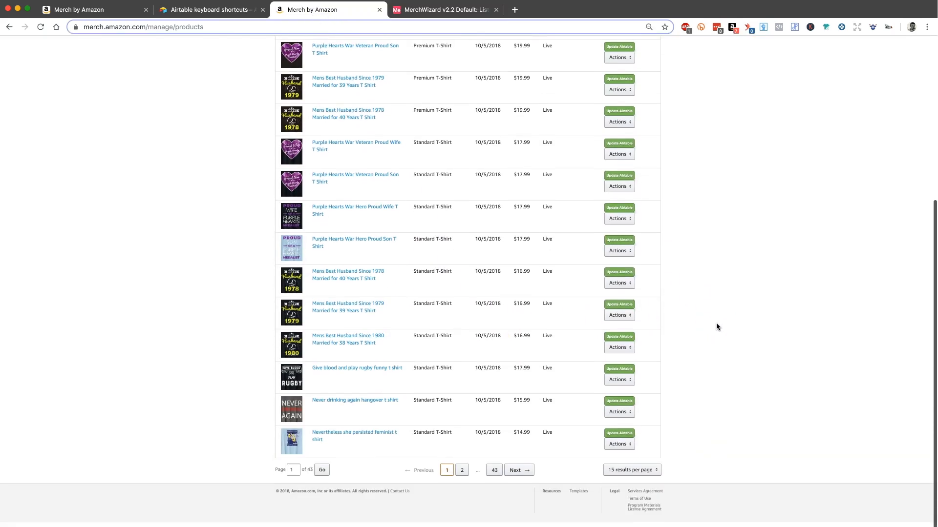
{"action": "scroll", "coordinate": [716, 323], "scroll_direction": "up", "scroll_amount": 2}
{"action": "scroll", "coordinate": [716, 323], "scroll_direction": "down", "scroll_amount": 2}
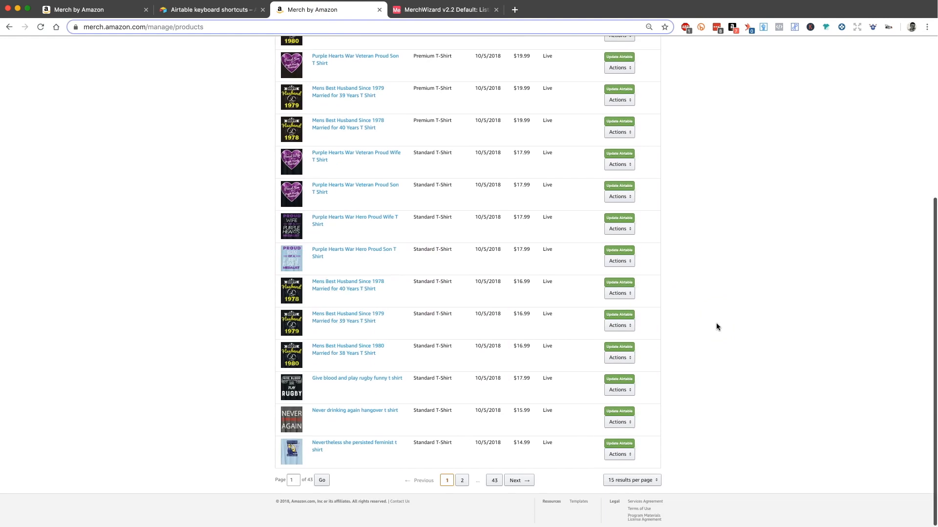
{"action": "scroll", "coordinate": [715, 323], "scroll_direction": "up", "scroll_amount": 5}
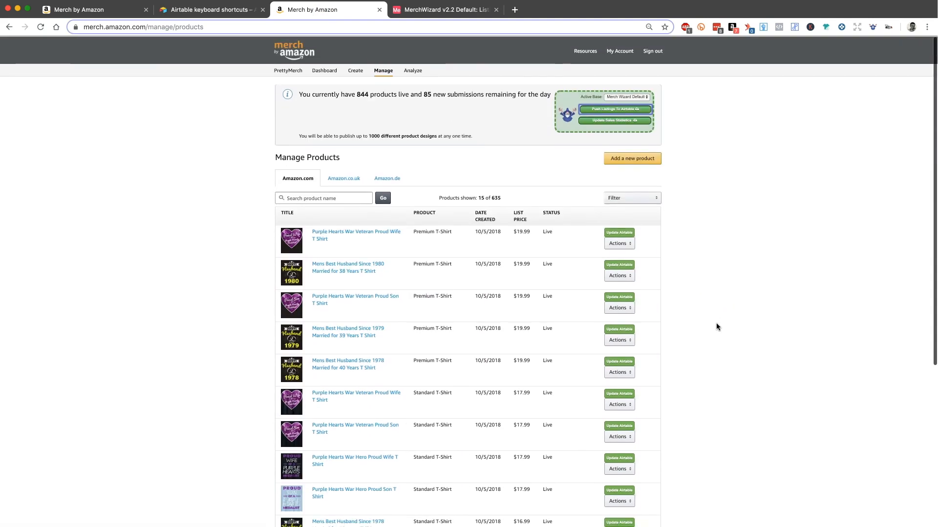
{"action": "left_click", "coordinate": [616, 233]}
{"action": "scroll", "coordinate": [617, 416], "scroll_direction": "down", "scroll_amount": 3}
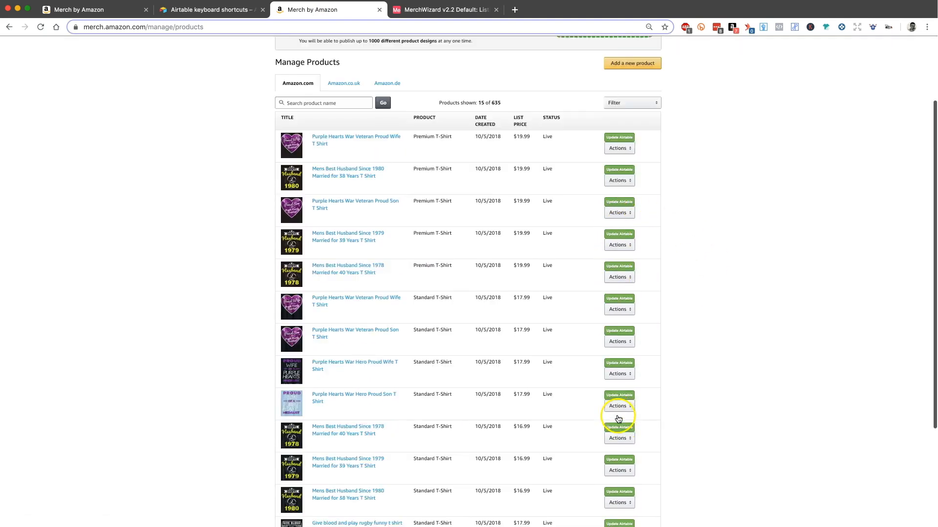
{"action": "scroll", "coordinate": [707, 328], "scroll_direction": "up", "scroll_amount": 3}
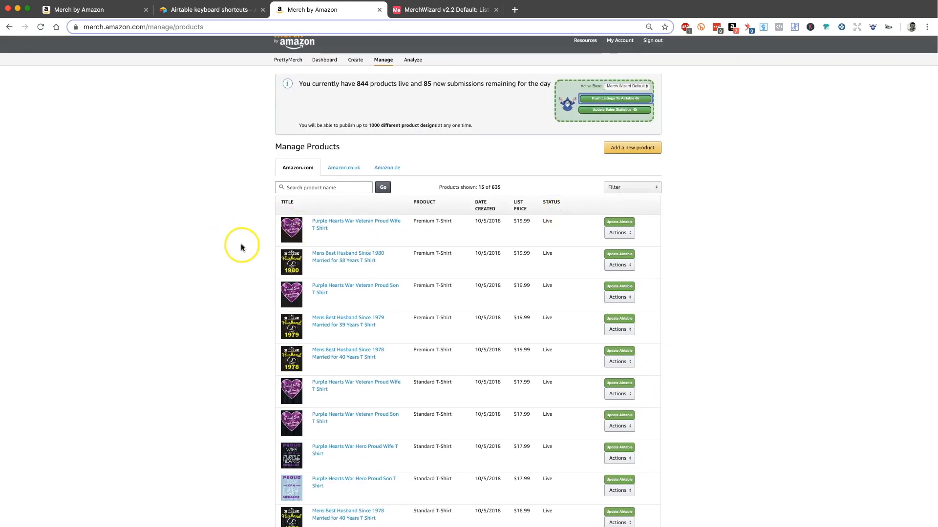
{"action": "left_click", "coordinate": [616, 223]}
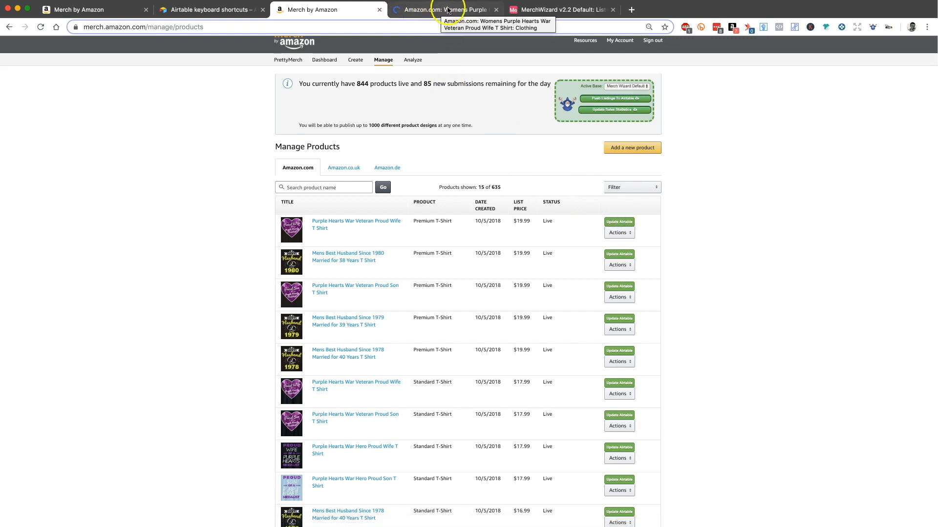
{"action": "left_click", "coordinate": [428, 13]}
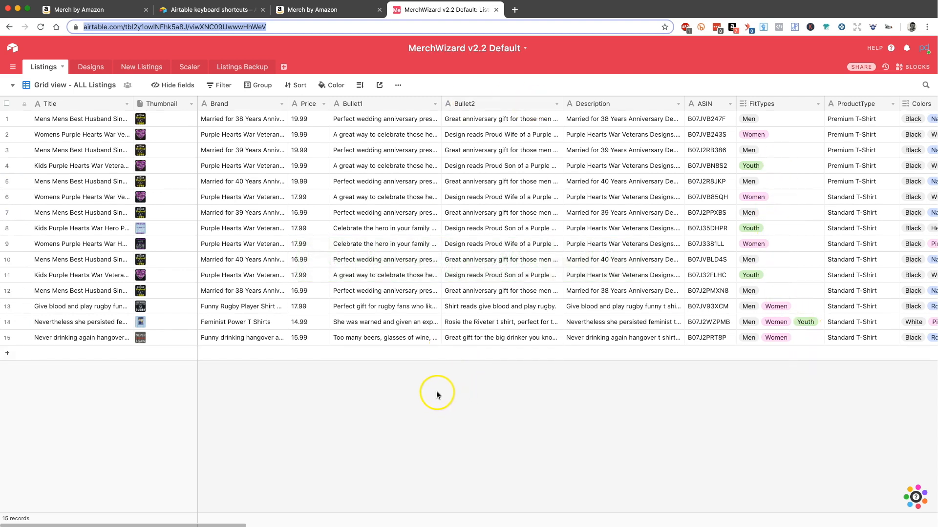
Step: Add the Youth option to the FitTypes of records 1 and 2 in the Airtable Listings table
{"action": "left_click", "coordinate": [780, 120]}
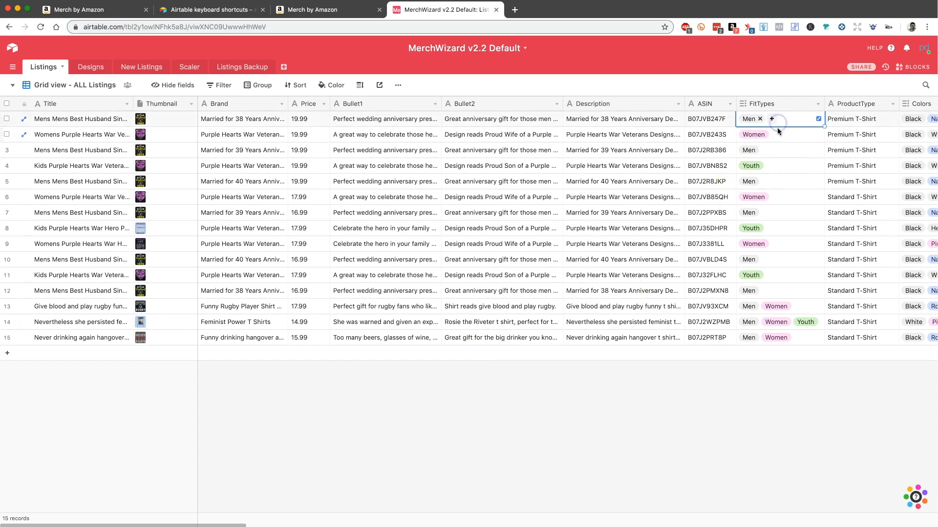
{"action": "left_click", "coordinate": [771, 118]}
{"action": "type", "text": "youth"}
{"action": "key", "text": "Return"}
{"action": "left_click", "coordinate": [778, 131]}
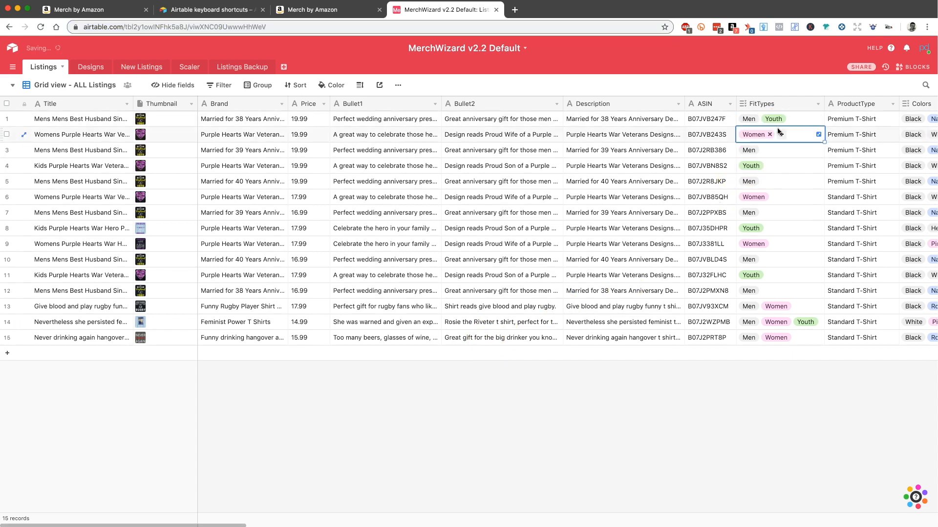
{"action": "left_click", "coordinate": [778, 132]}
{"action": "type", "text": "youth"}
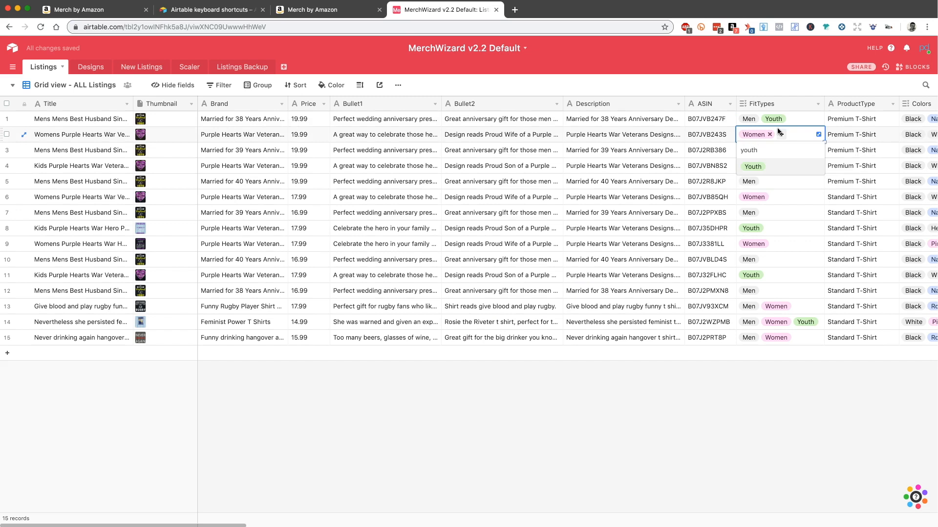
{"action": "key", "text": "Return"}
Step: Add the Youth option to the FitTypes of records 5 and 7
{"action": "key", "text": "Down"}
{"action": "key", "text": "Down"}
{"action": "key", "text": "Down"}
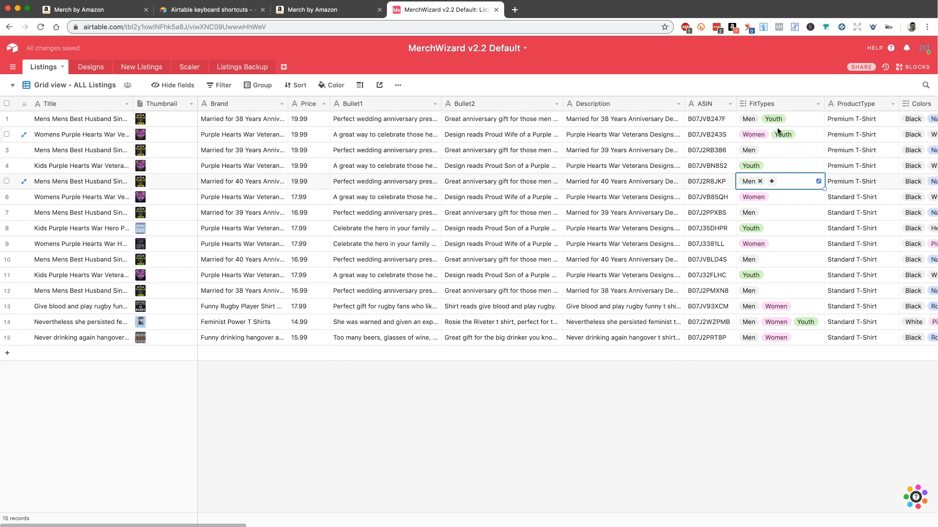
{"action": "type", "text": "youth"}
{"action": "key", "text": "Return"}
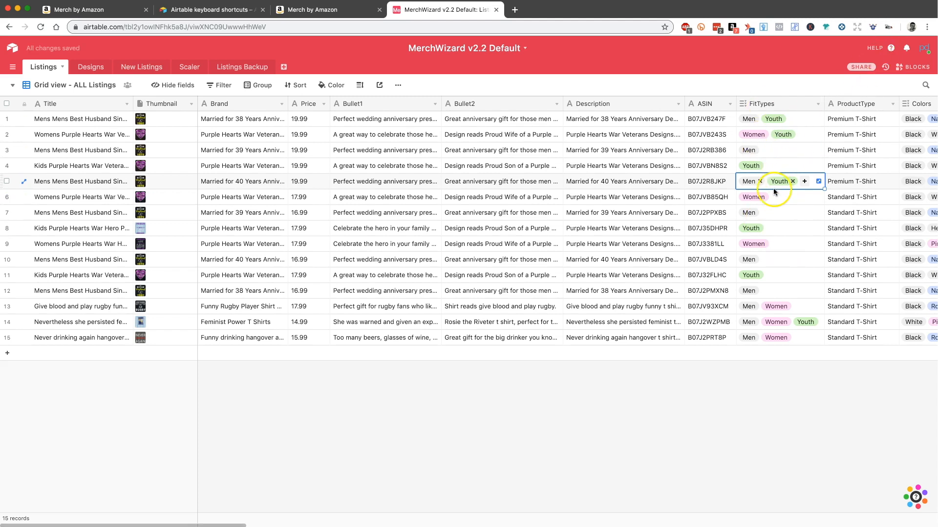
{"action": "left_click", "coordinate": [773, 215]}
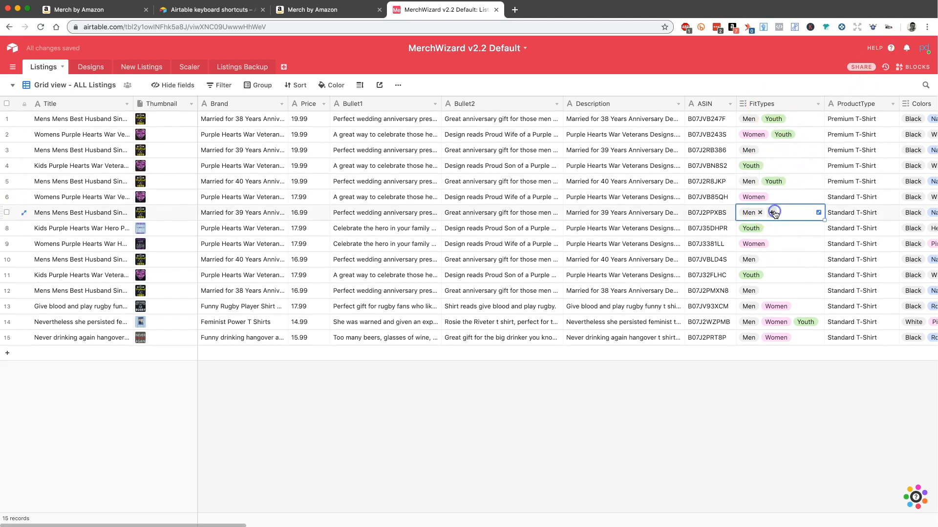
{"action": "type", "text": "youth"}
{"action": "key", "text": "Return"}
{"action": "key", "text": "Escape"}
Step: Add the Youth option to the FitTypes of record 10, the 40 years Best Husband Standard T-Shirt
{"action": "key", "text": "Down"}
{"action": "key", "text": "Down"}
{"action": "key", "text": "Down"}
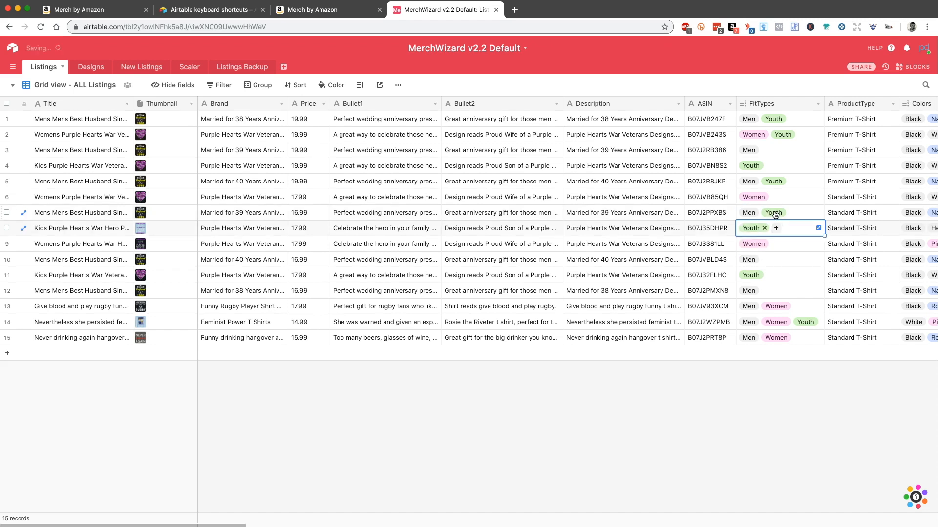
{"action": "type", "text": "youth"}
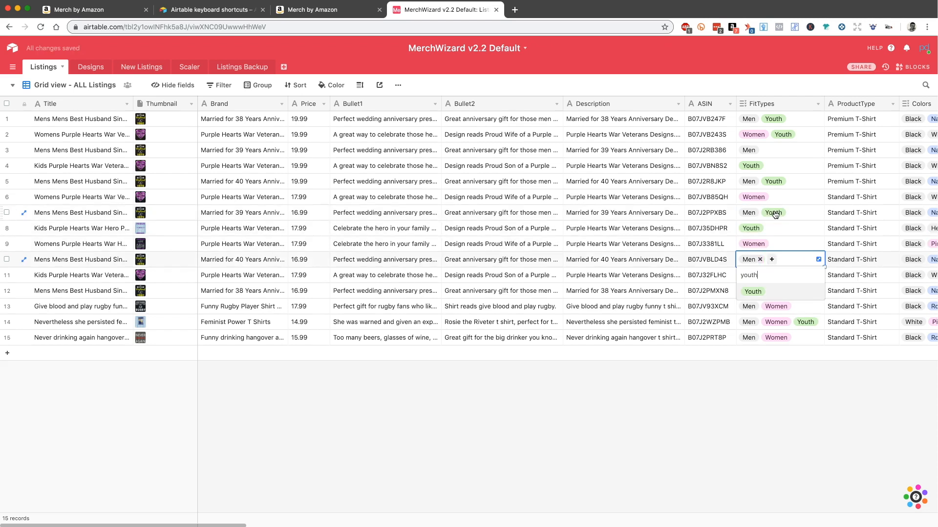
{"action": "key", "text": "Return"}
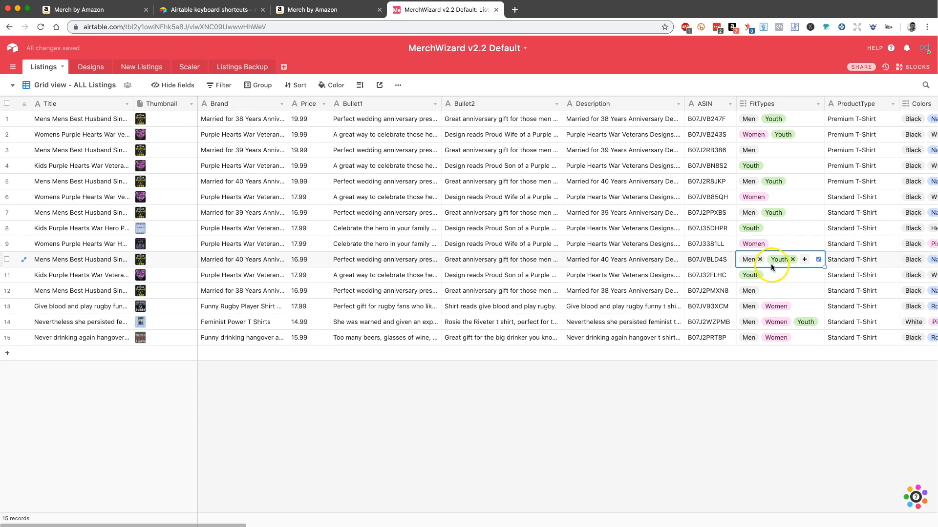
Step: Add the Youth option to the FitTypes of records 12 and 13
{"action": "left_click", "coordinate": [772, 293]}
{"action": "type", "text": "youth"}
{"action": "key", "text": "Return"}
{"action": "key", "text": "Escape"}
{"action": "key", "text": "Down"}
{"action": "type", "text": "youth"}
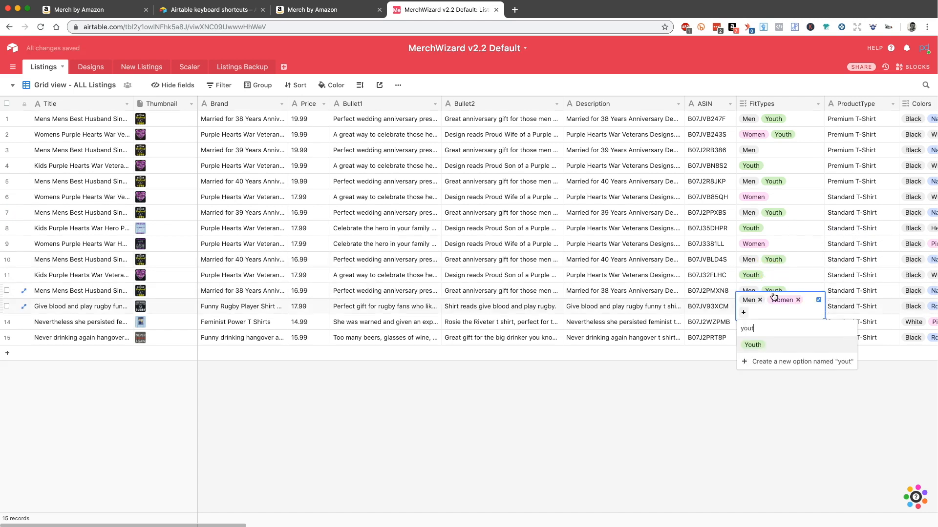
{"action": "key", "text": "Return"}
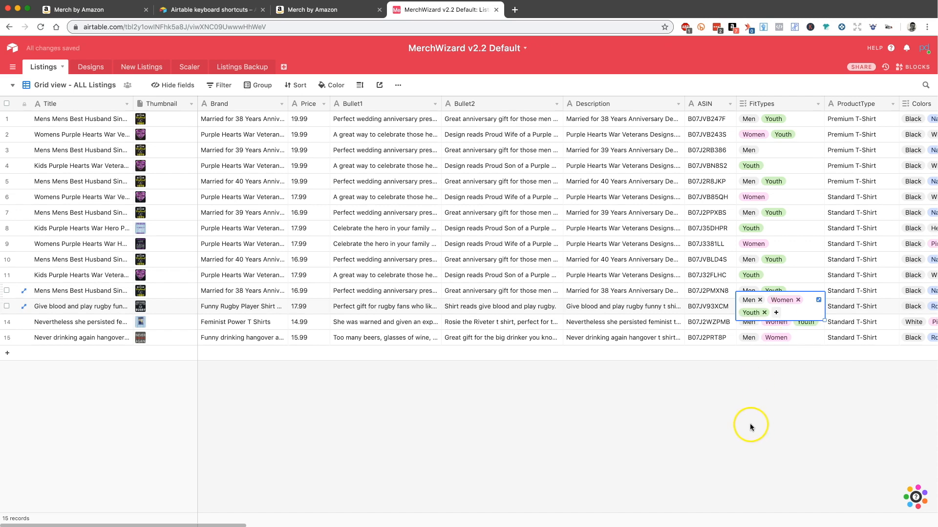
{"action": "left_click", "coordinate": [750, 424]}
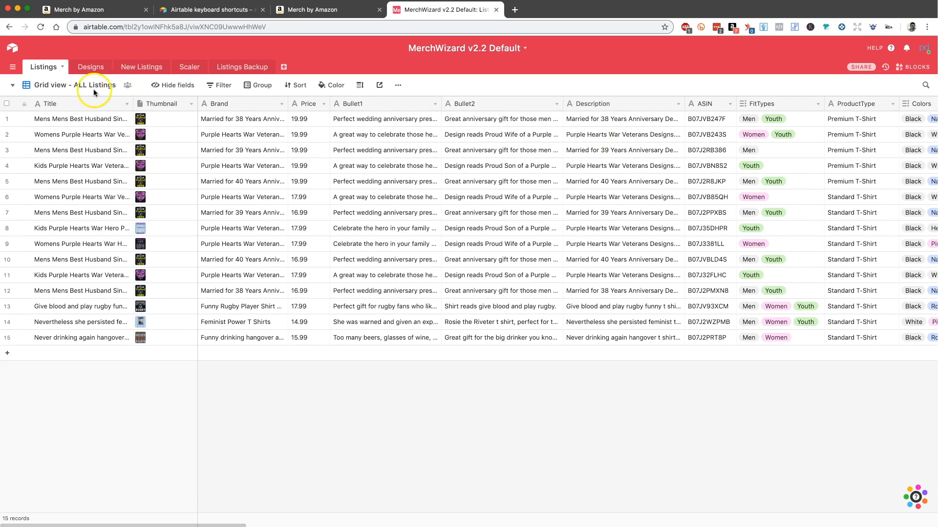
{"action": "double_click", "coordinate": [48, 90]}
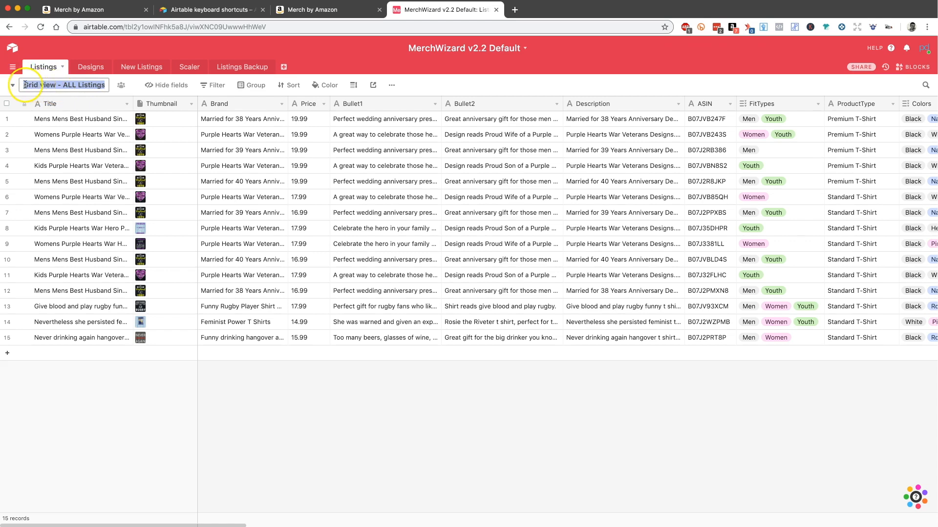
{"action": "left_click", "coordinate": [297, 363]}
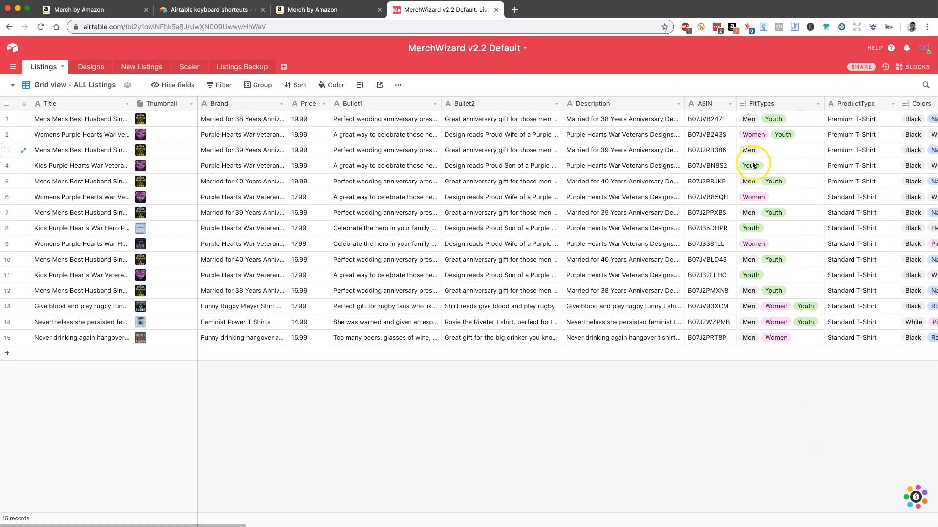
Step: Filter the Listings grid to records whose FitTypes has any of Youth
{"action": "left_click", "coordinate": [226, 86]}
{"action": "left_click", "coordinate": [230, 123]}
{"action": "left_click", "coordinate": [266, 108]}
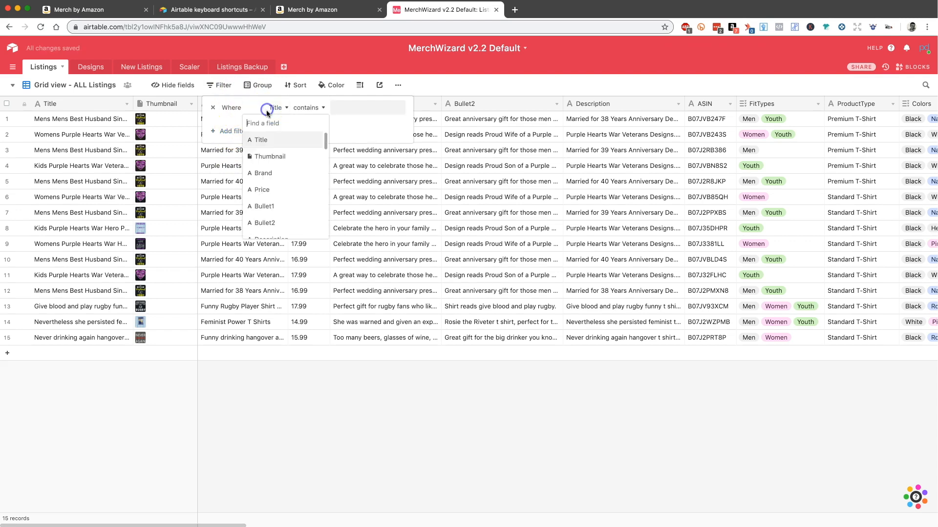
{"action": "type", "text": "fit"}
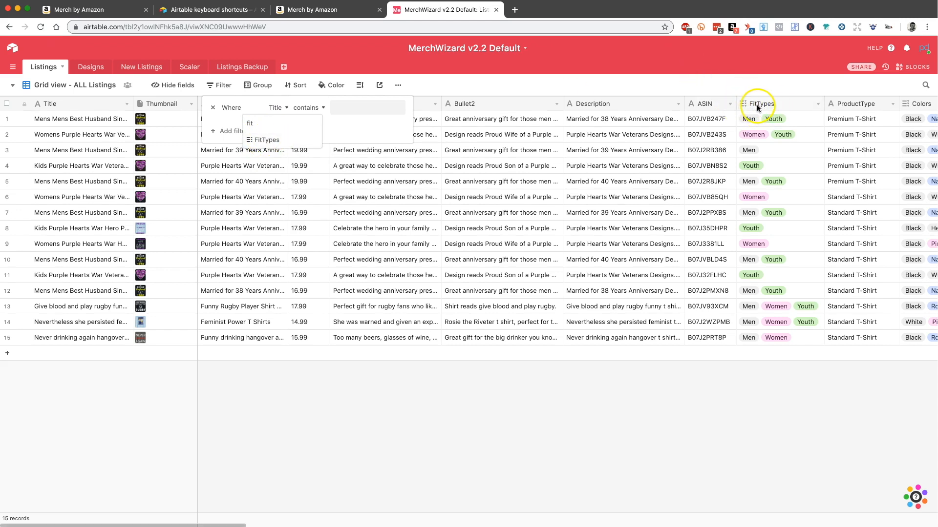
{"action": "left_click", "coordinate": [267, 139]}
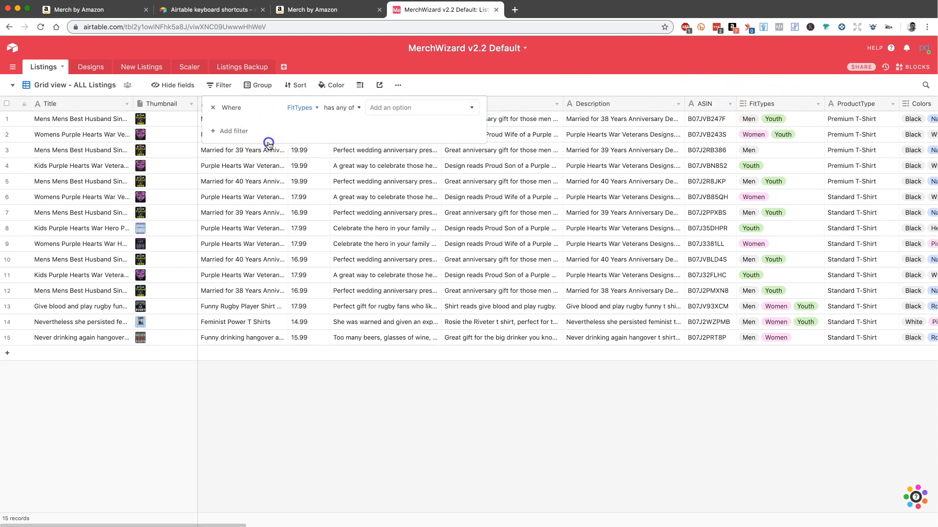
{"action": "left_click", "coordinate": [390, 107]}
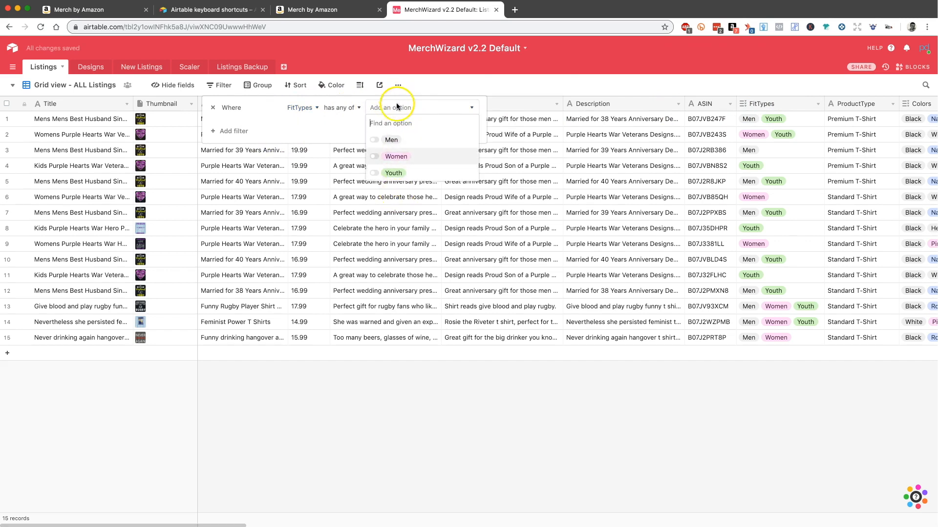
{"action": "left_click", "coordinate": [393, 173]}
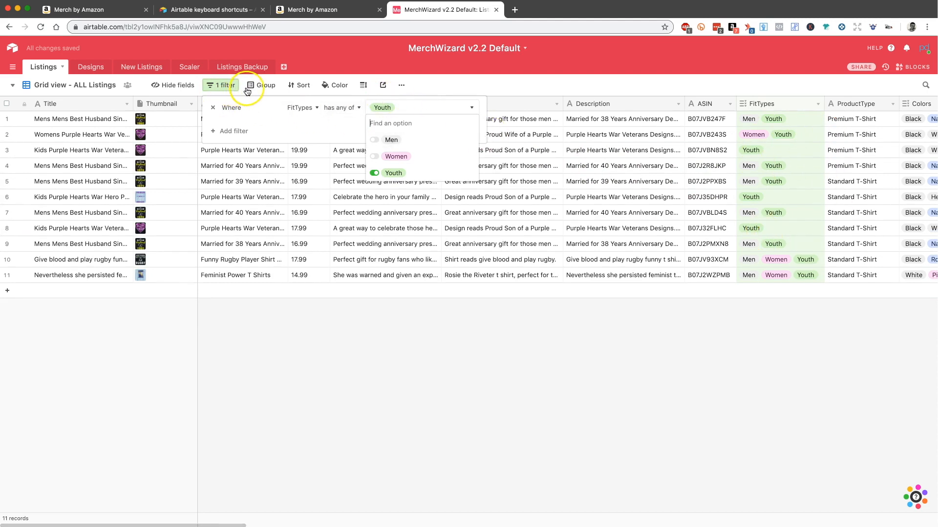
{"action": "left_click", "coordinate": [273, 351]}
{"action": "left_click", "coordinate": [273, 351]}
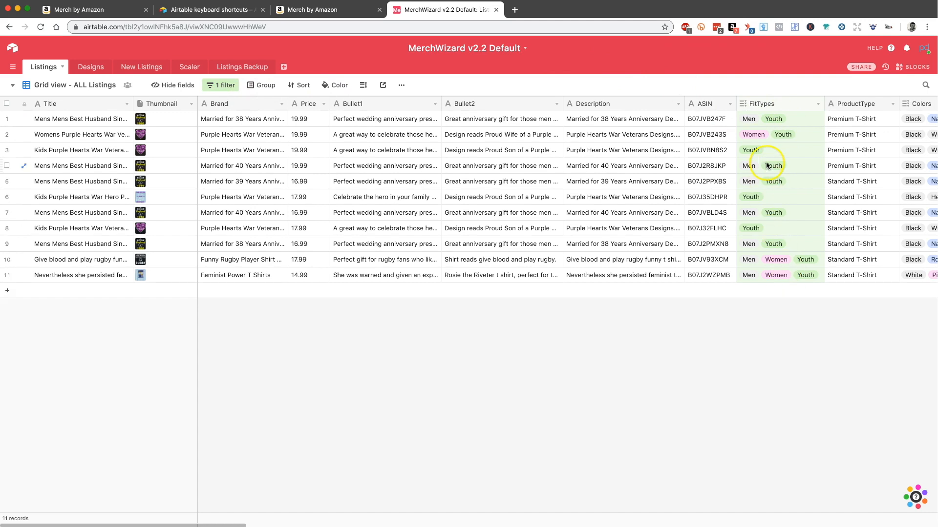
{"action": "scroll", "coordinate": [775, 214], "scroll_direction": "right", "scroll_amount": 5}
{"action": "scroll", "coordinate": [775, 214], "scroll_direction": "left", "scroll_amount": 3}
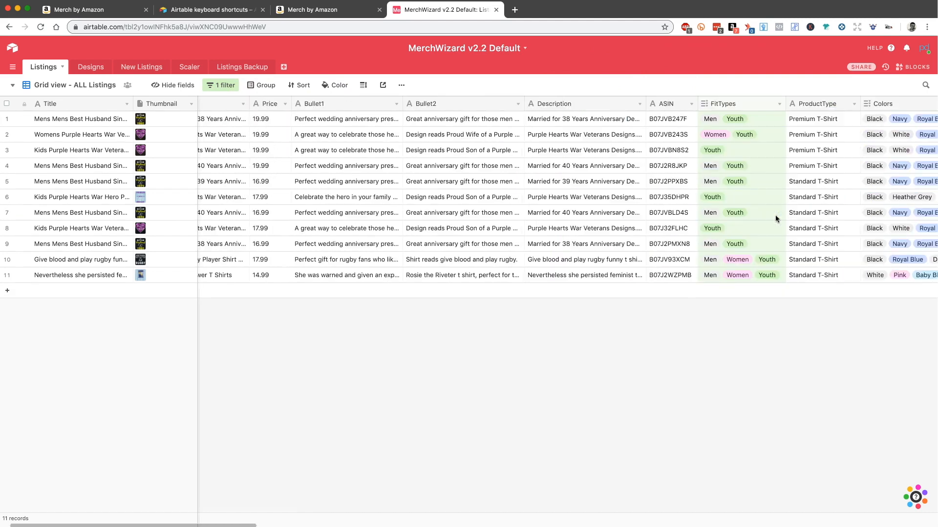
{"action": "scroll", "coordinate": [761, 181], "scroll_direction": "right", "scroll_amount": 10}
{"action": "scroll", "coordinate": [761, 180], "scroll_direction": "left", "scroll_amount": 6}
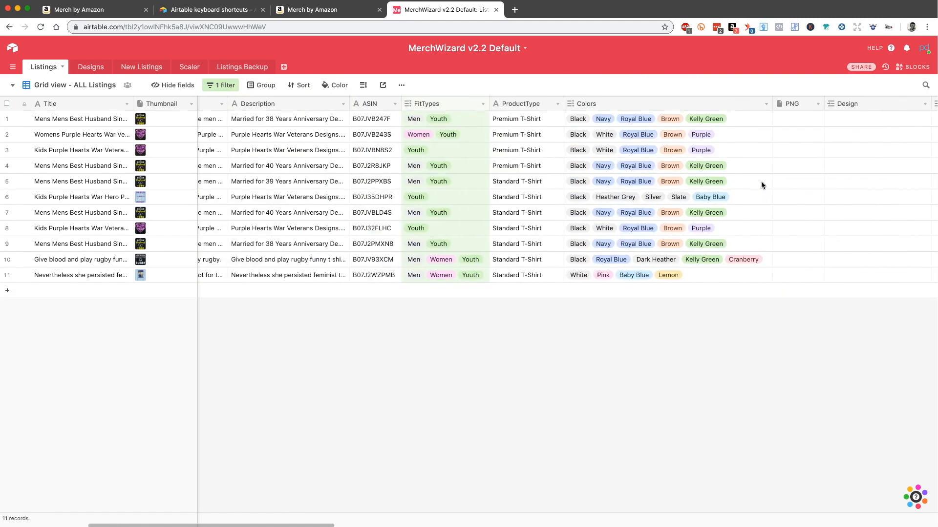
{"action": "scroll", "coordinate": [760, 185], "scroll_direction": "left", "scroll_amount": 5}
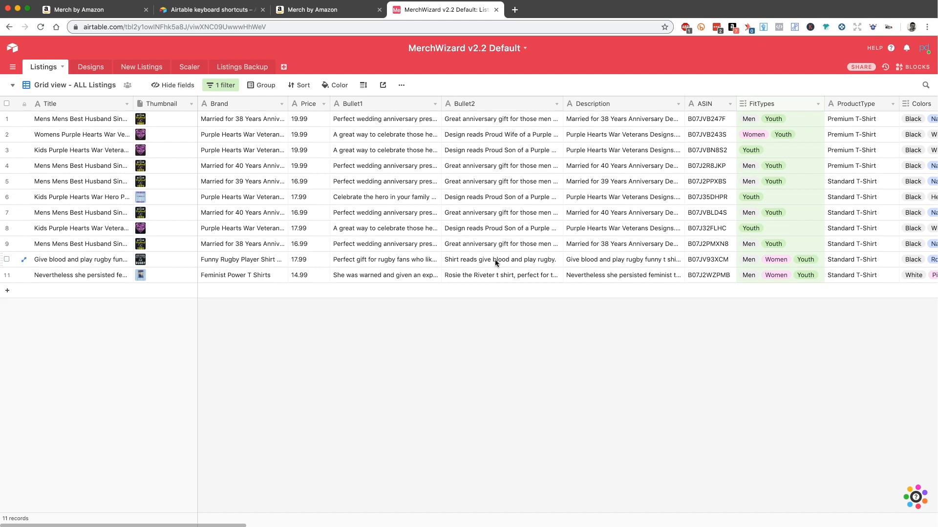
{"action": "left_click", "coordinate": [483, 328]}
Step: Search the filtered Listings view for the word "blood"
{"action": "left_click", "coordinate": [926, 86]}
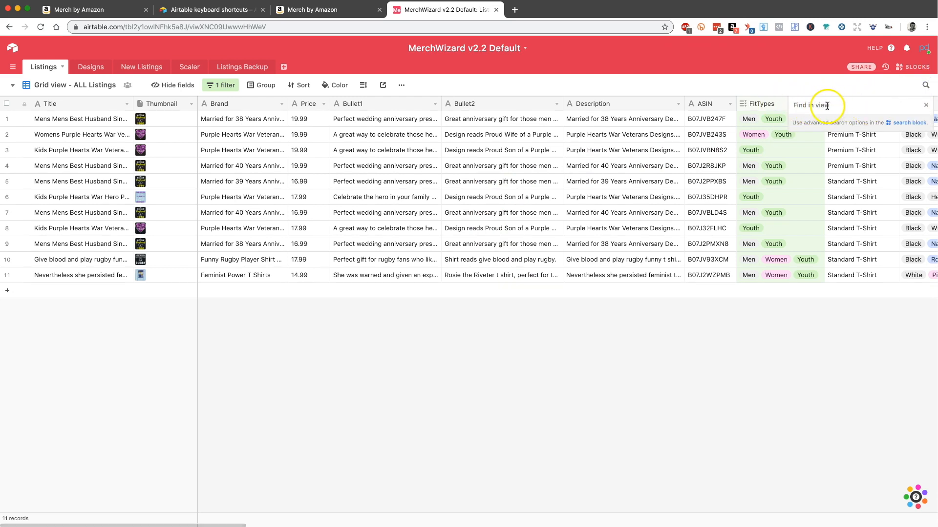
{"action": "left_click", "coordinate": [925, 85]}
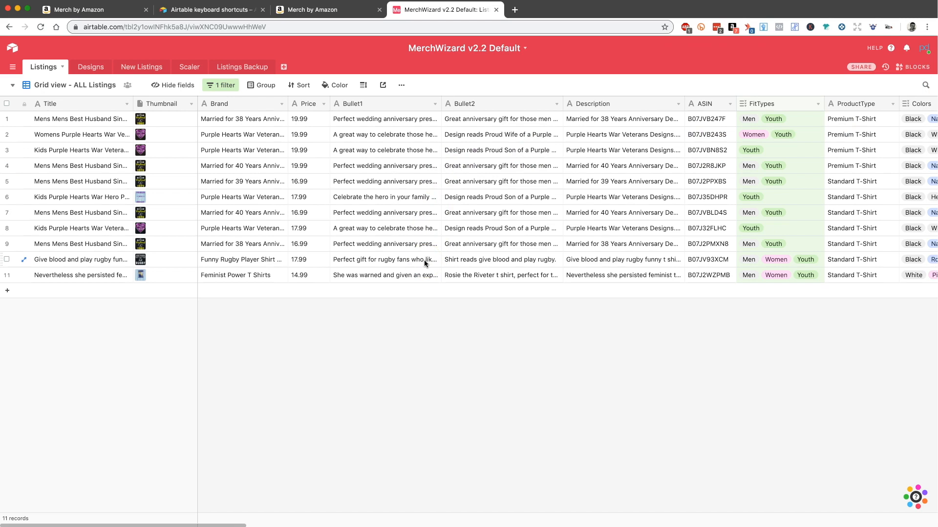
{"action": "key", "text": "super+f"}
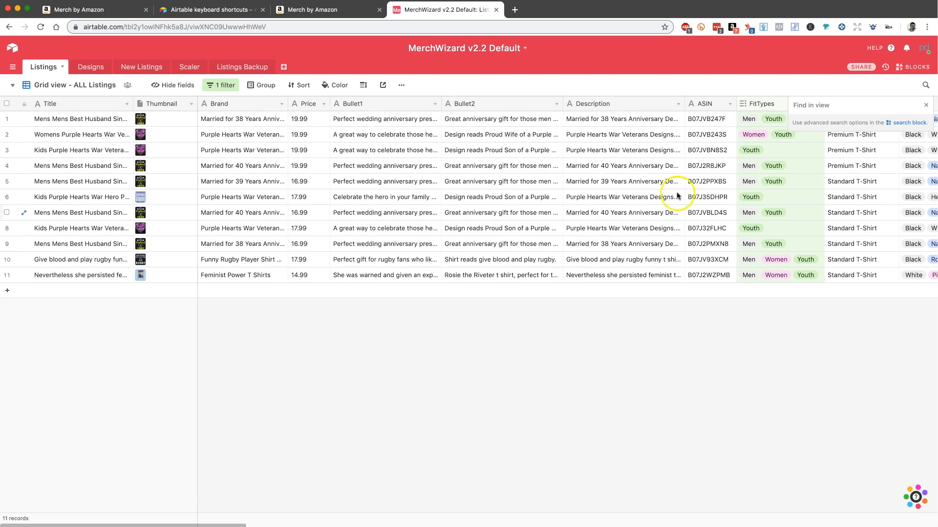
{"action": "left_click", "coordinate": [832, 105]}
{"action": "left_click", "coordinate": [449, 365]}
{"action": "left_click", "coordinate": [807, 105]}
{"action": "type", "text": "blood"}
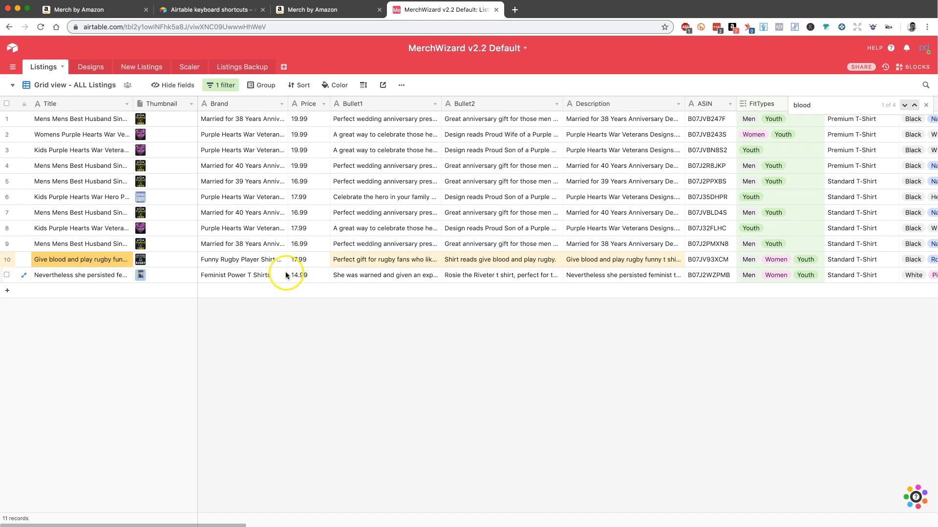
Step: Open the EditPageURL link of record 10, the rugby shirt, and sign in to Merch by Amazon with the prefilled account credentials
{"action": "scroll", "coordinate": [473, 264], "scroll_direction": "right", "scroll_amount": 5}
{"action": "scroll", "coordinate": [475, 265], "scroll_direction": "right", "scroll_amount": 10}
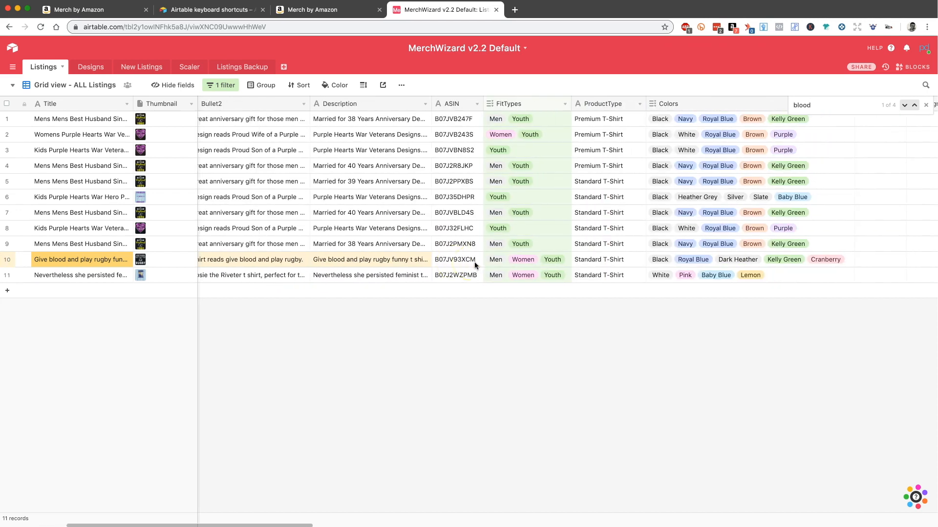
{"action": "scroll", "coordinate": [474, 264], "scroll_direction": "left", "scroll_amount": 3}
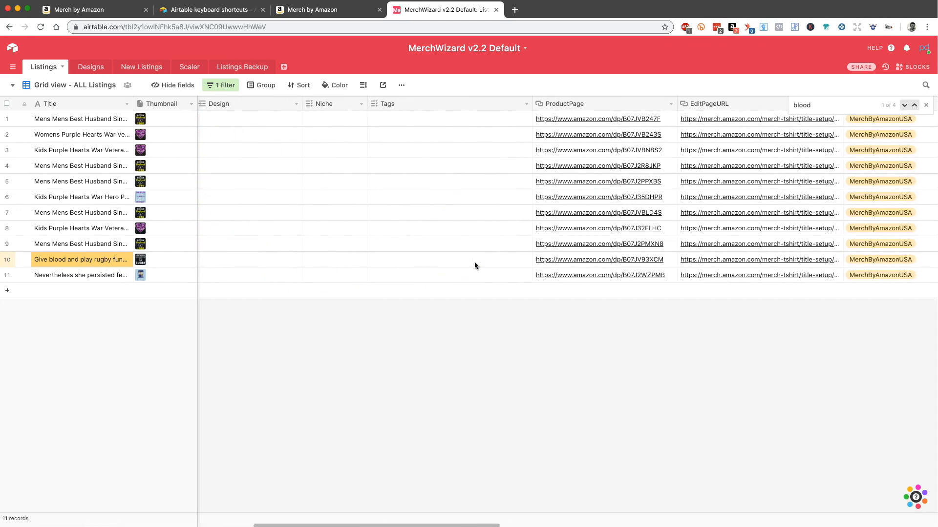
{"action": "left_click", "coordinate": [769, 104]}
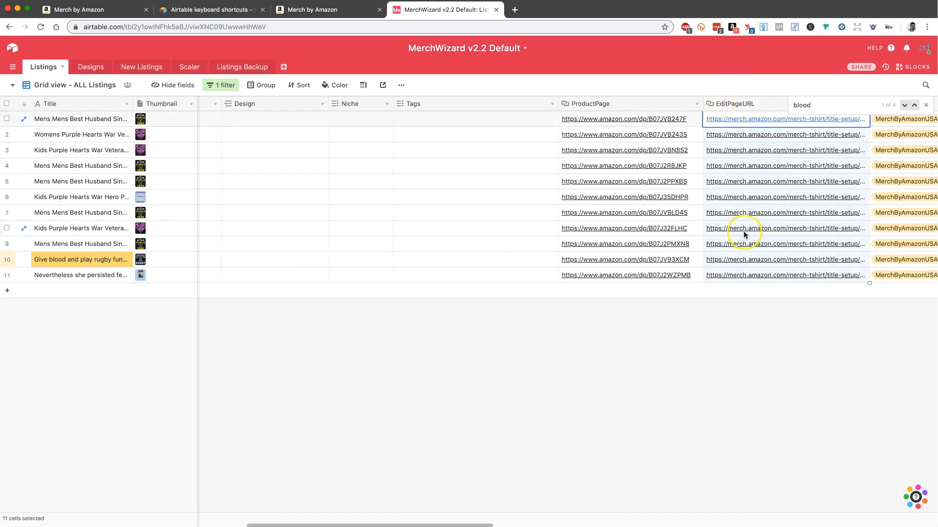
{"action": "left_click", "coordinate": [745, 260]}
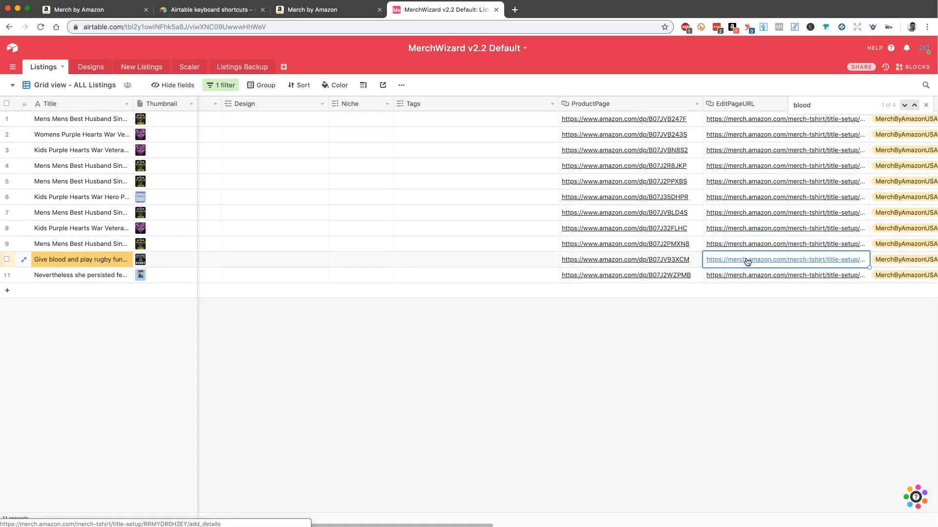
{"action": "left_click", "coordinate": [746, 260]}
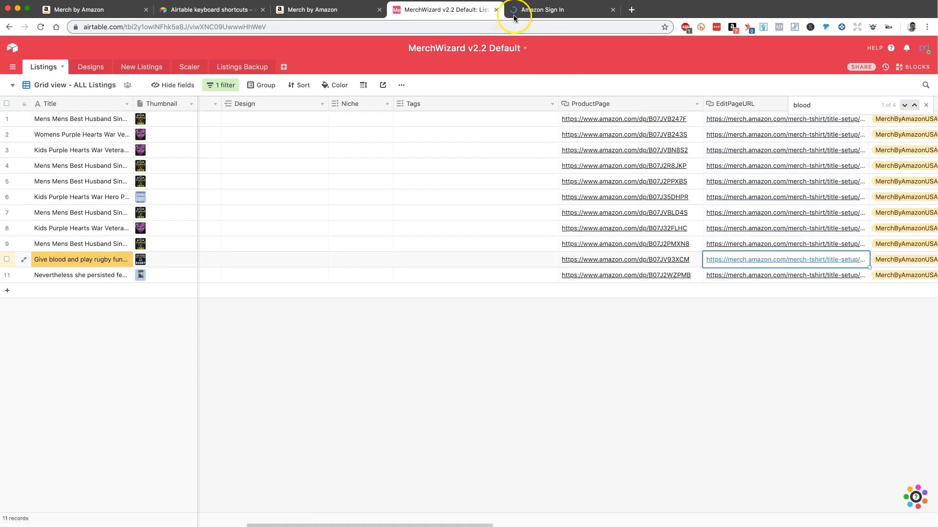
{"action": "left_click", "coordinate": [546, 13]}
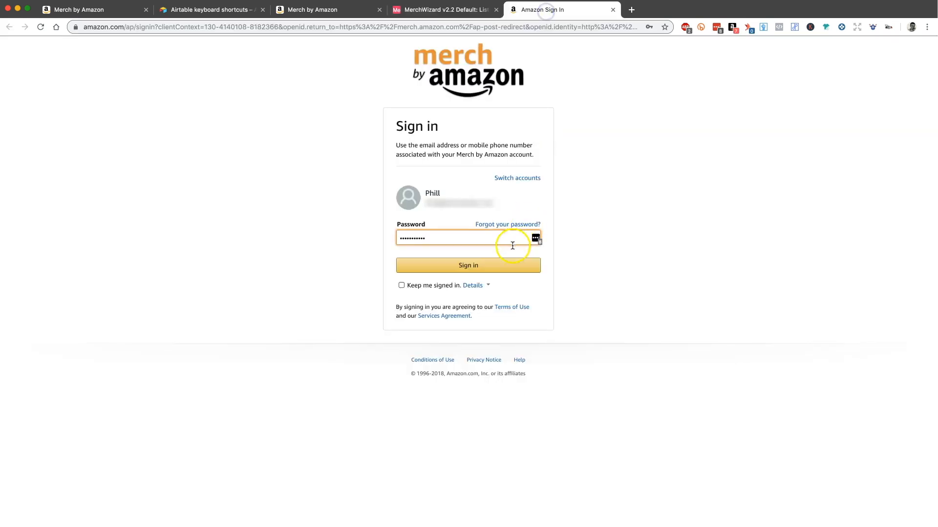
{"action": "left_click", "coordinate": [508, 268]}
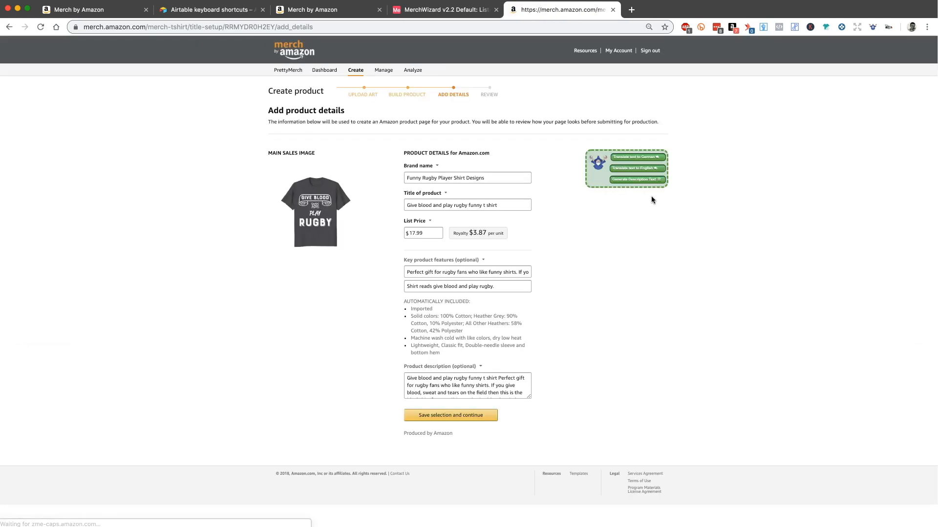
Step: Try removing the word "blood" from the rugby shirt's product title and undo the deletion
{"action": "left_click", "coordinate": [355, 220]}
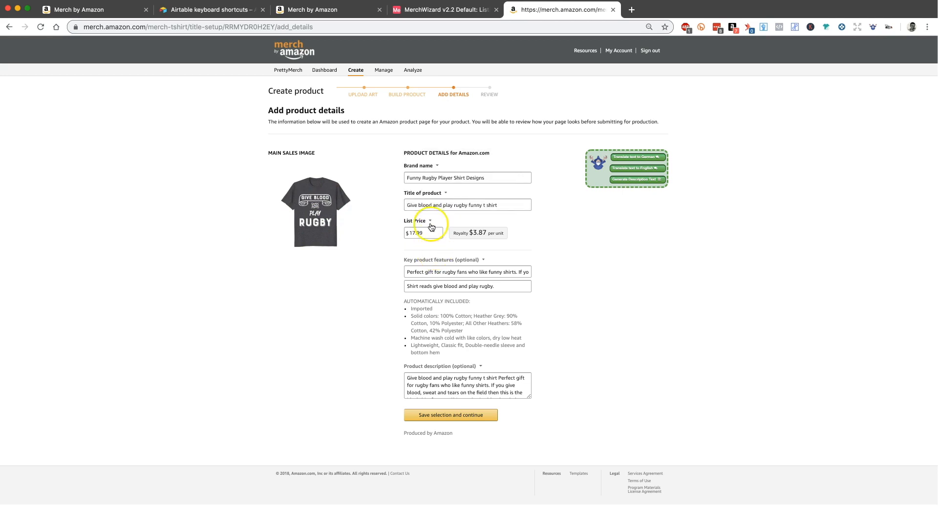
{"action": "double_click", "coordinate": [425, 206]}
{"action": "key", "text": "BackSpace"}
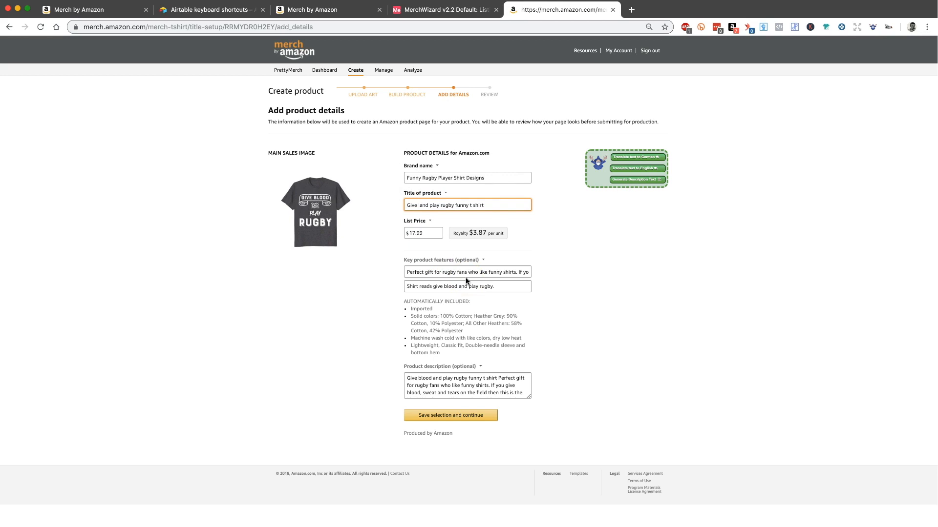
{"action": "key", "text": "ctrl+z"}
{"action": "left_click", "coordinate": [629, 298]}
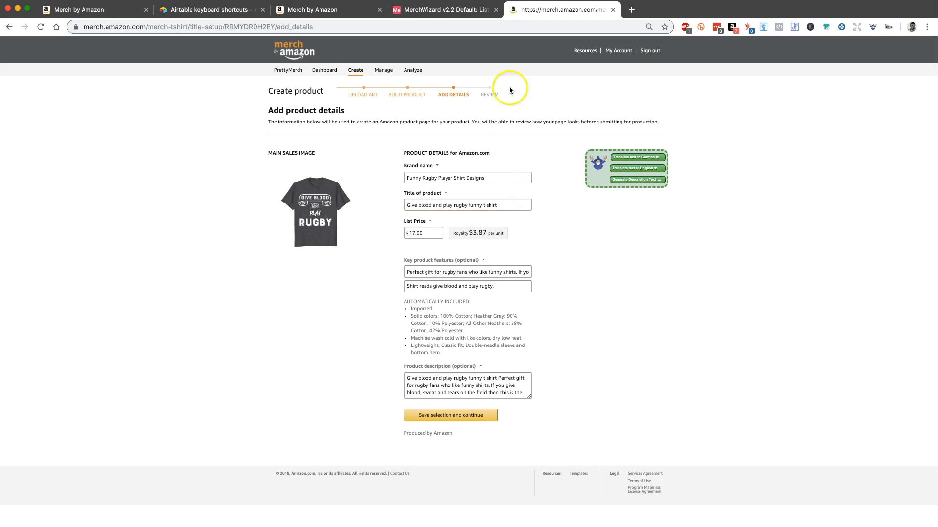
Step: Close the product edit page and, back in the Airtable Listings grid, move the EditPageURL column directly after Description
{"action": "left_click", "coordinate": [613, 10]}
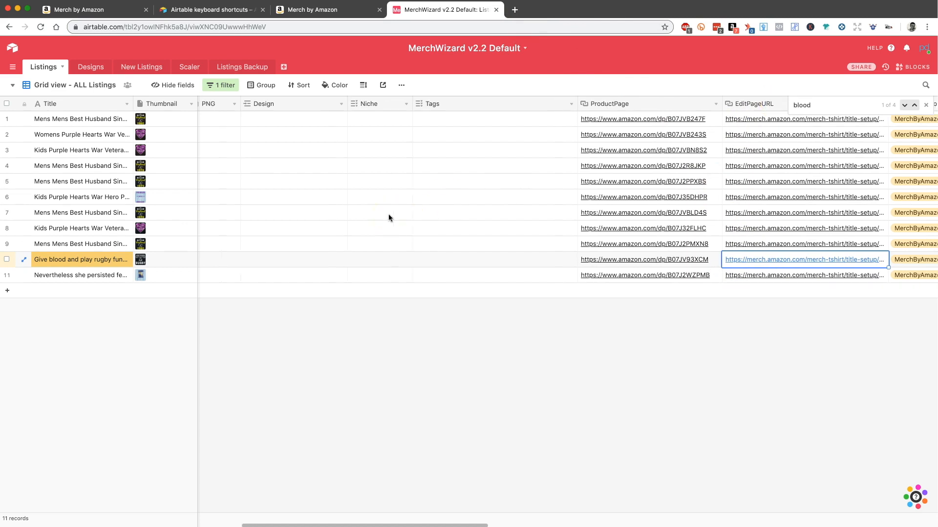
{"action": "scroll", "coordinate": [389, 217], "scroll_direction": "left", "scroll_amount": 10}
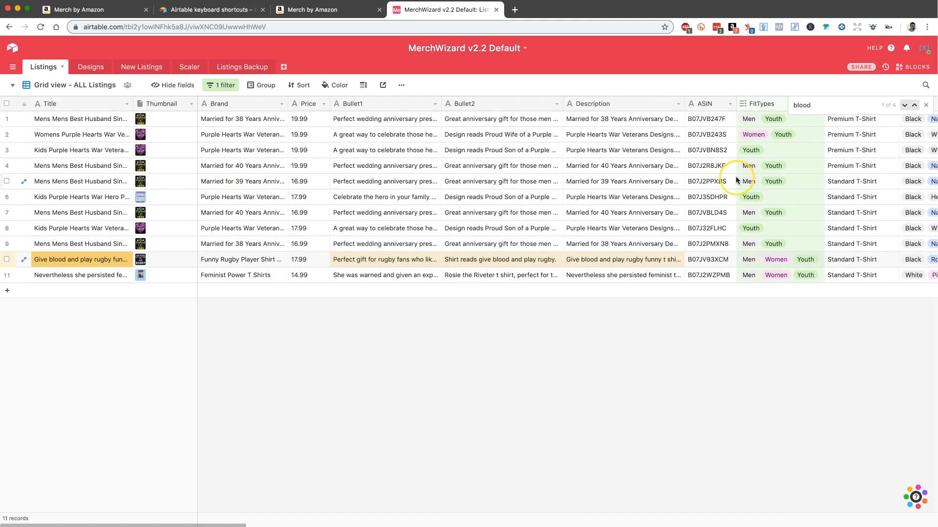
{"action": "scroll", "coordinate": [732, 180], "scroll_direction": "right", "scroll_amount": 10}
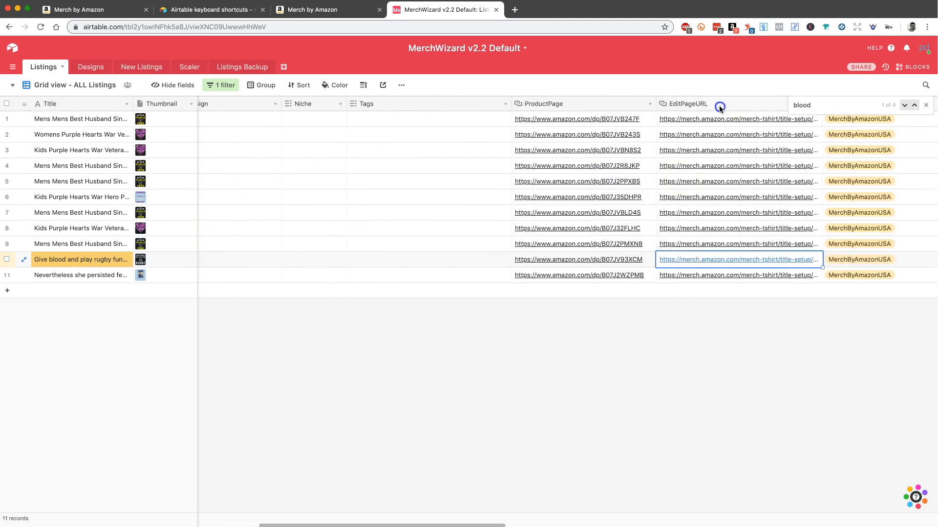
{"action": "left_click_drag", "start_coordinate": [719, 106], "coordinate": [734, 105]}
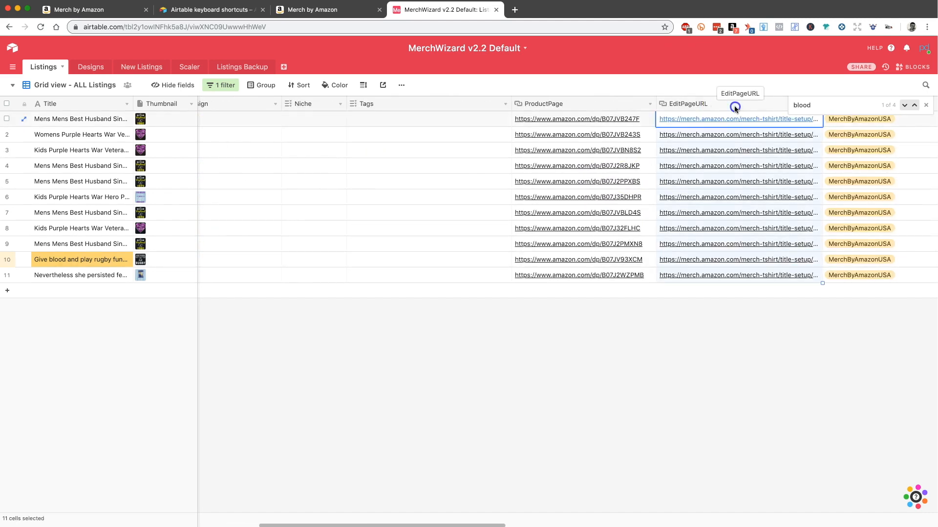
{"action": "left_click", "coordinate": [734, 105]}
{"action": "left_click_drag", "start_coordinate": [734, 105], "coordinate": [346, 104]}
{"action": "scroll", "coordinate": [409, 159], "scroll_direction": "left", "scroll_amount": 10}
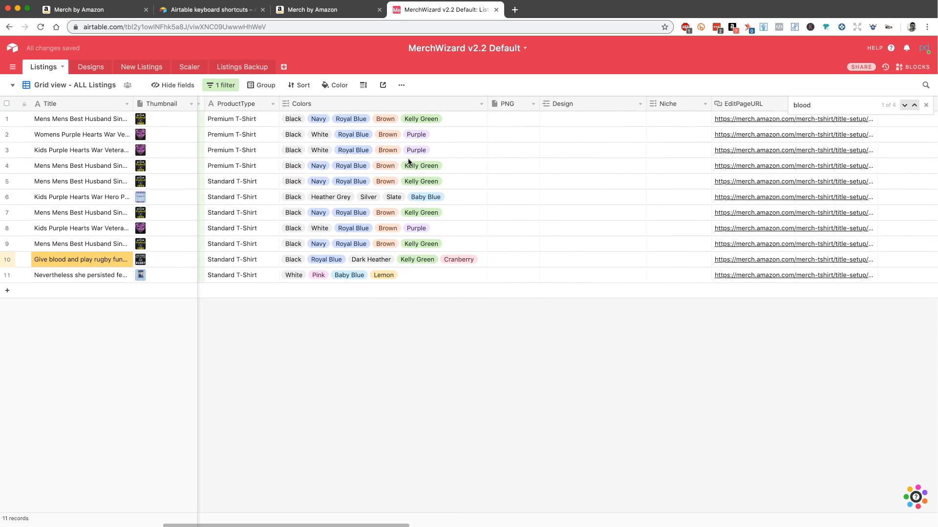
{"action": "left_click", "coordinate": [748, 104]}
{"action": "left_click_drag", "start_coordinate": [756, 103], "coordinate": [638, 112]}
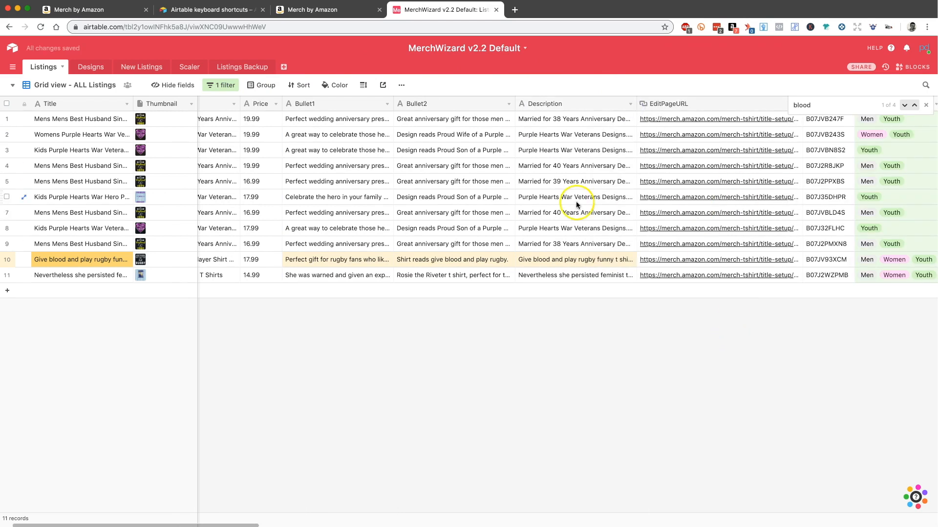
{"action": "scroll", "coordinate": [575, 201], "scroll_direction": "left", "scroll_amount": 2}
{"action": "scroll", "coordinate": [466, 177], "scroll_direction": "right", "scroll_amount": 8}
{"action": "scroll", "coordinate": [467, 176], "scroll_direction": "left", "scroll_amount": 8}
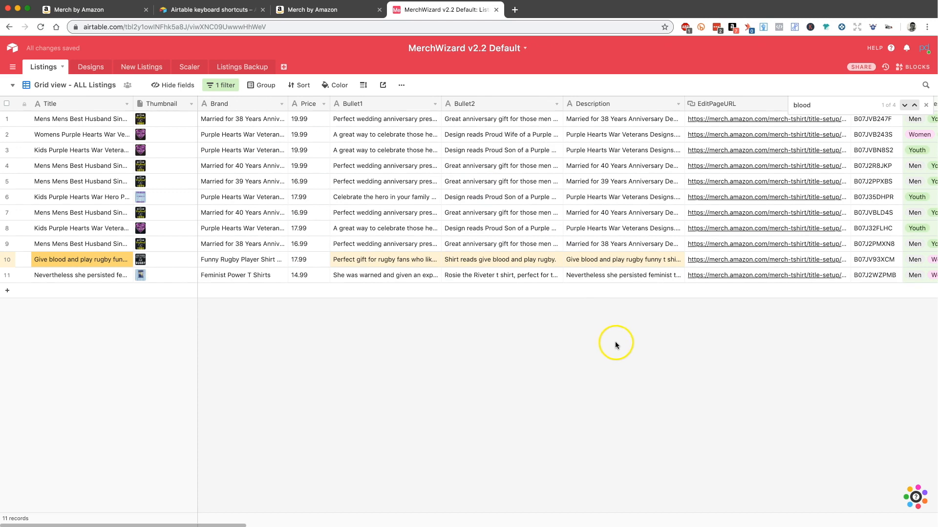
Step: Search the view for "heart" instead and select the EditPageURL of record 2, the Womens Purple Hearts listing
{"action": "double_click", "coordinate": [816, 103]}
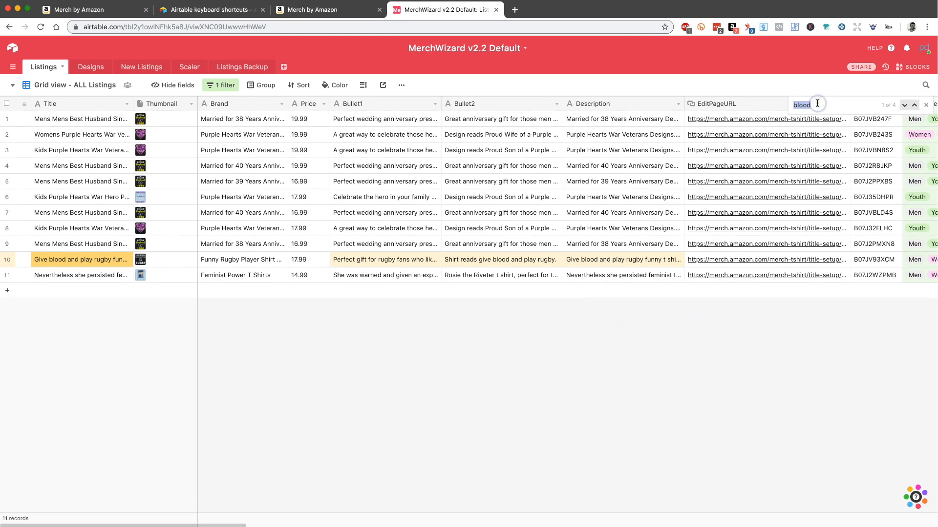
{"action": "key", "text": "BackSpace"}
{"action": "left_click", "coordinate": [455, 417]}
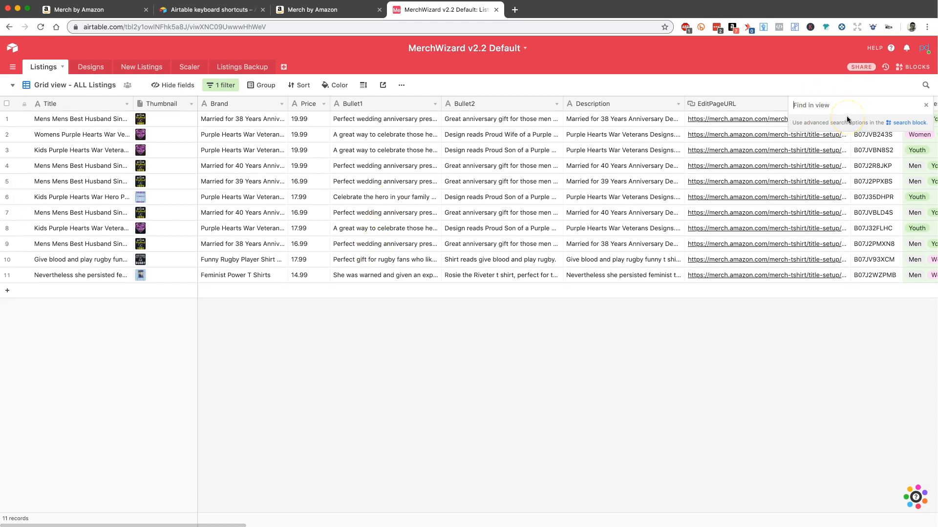
{"action": "type", "text": "heart"}
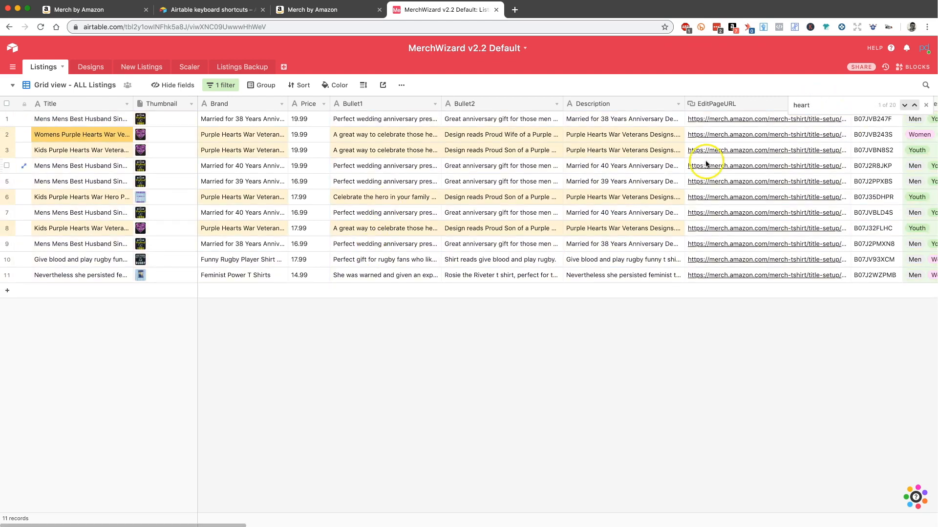
{"action": "left_click", "coordinate": [717, 139]}
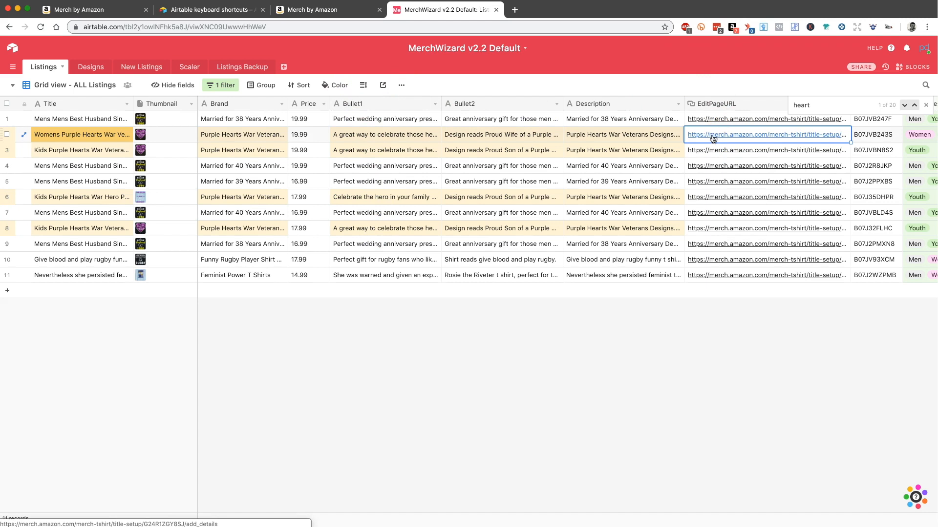
Step: Open the edit pages of the highlighted Kids Purple Hearts listings in records 3, 6 and 8, and bring up record 8's page
{"action": "left_click", "coordinate": [714, 150]}
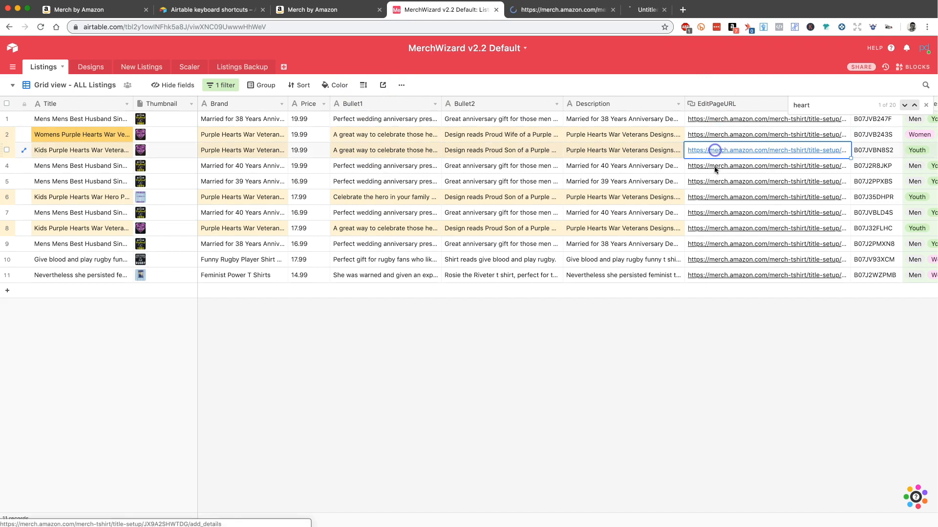
{"action": "left_click", "coordinate": [714, 198]}
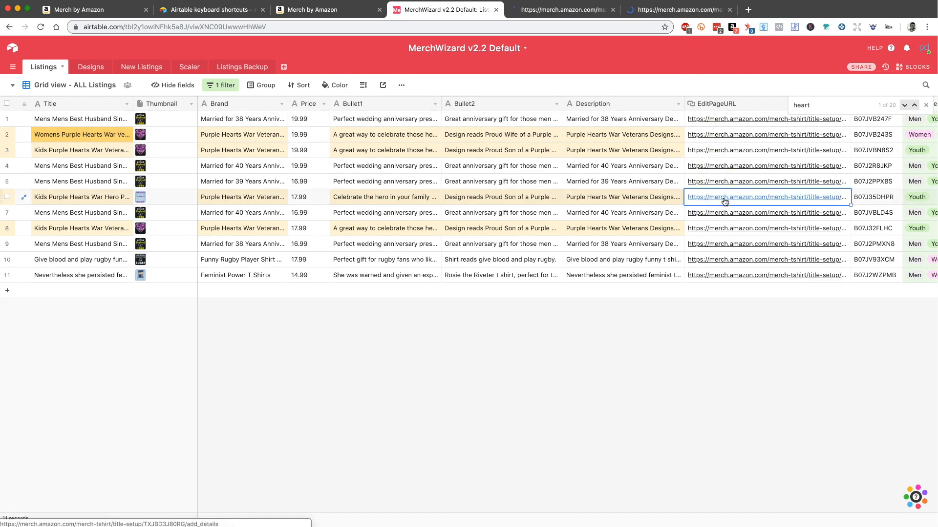
{"action": "left_click", "coordinate": [724, 199]}
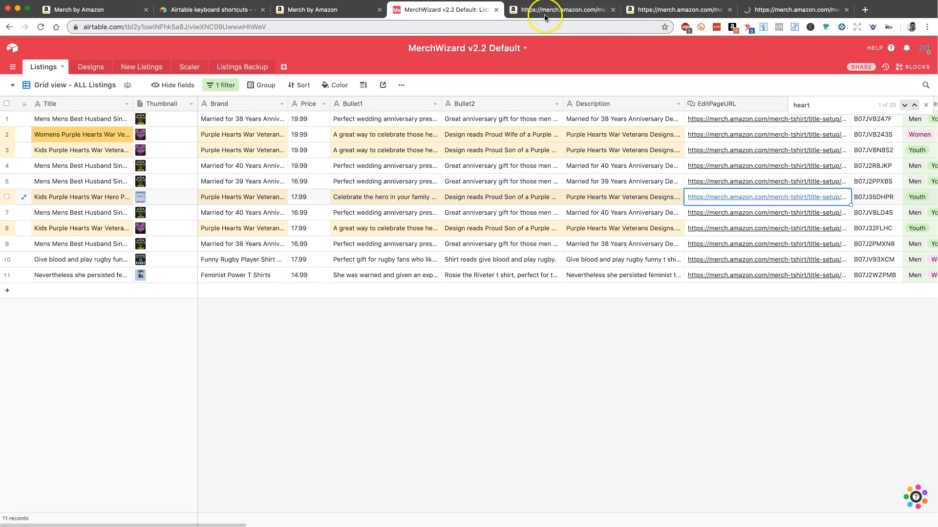
{"action": "left_click", "coordinate": [699, 230]}
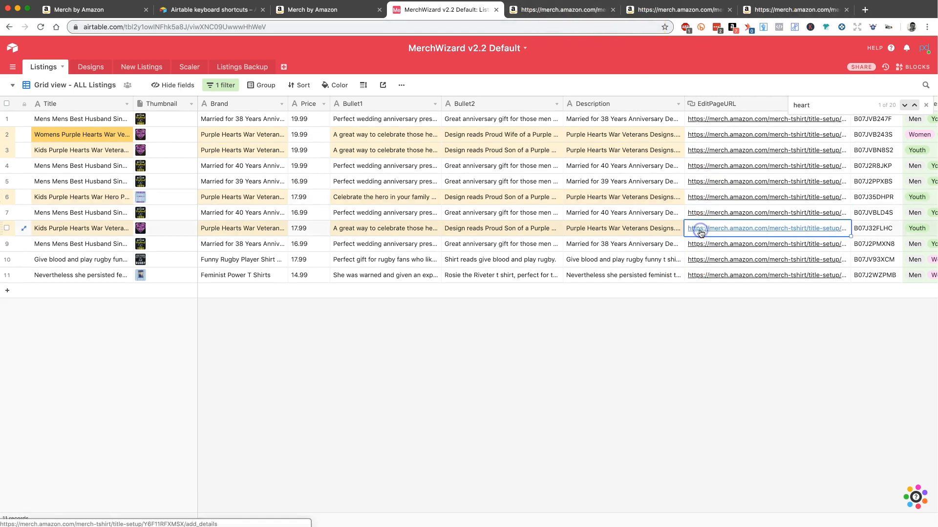
{"action": "left_click", "coordinate": [731, 231]}
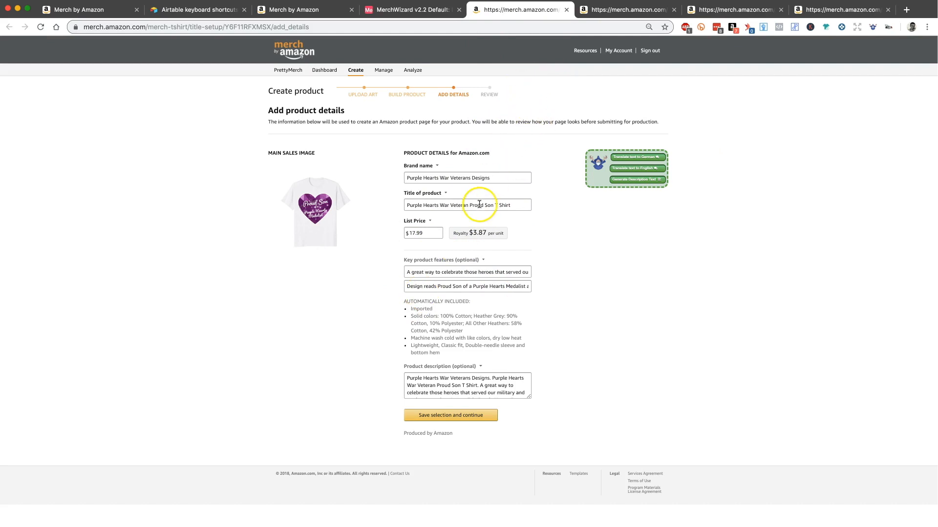
{"action": "left_click", "coordinate": [430, 11]}
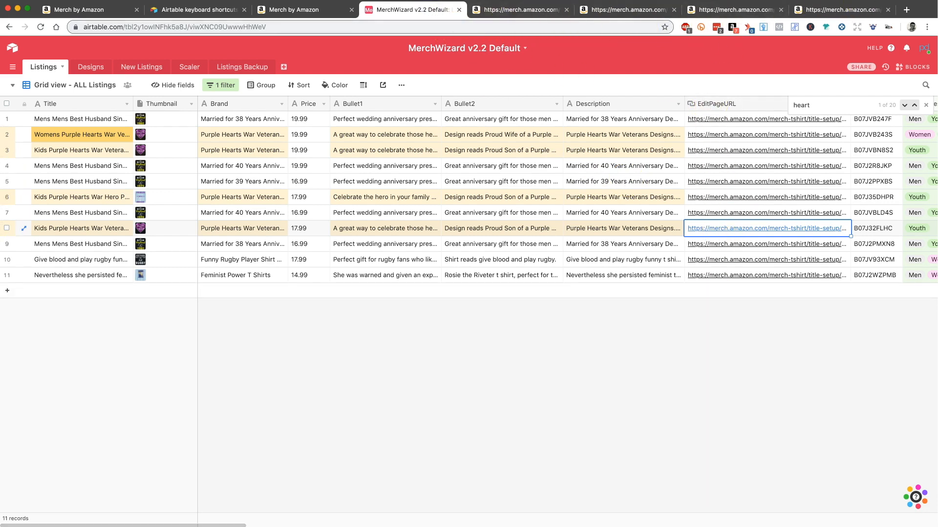
{"action": "left_click", "coordinate": [527, 10]}
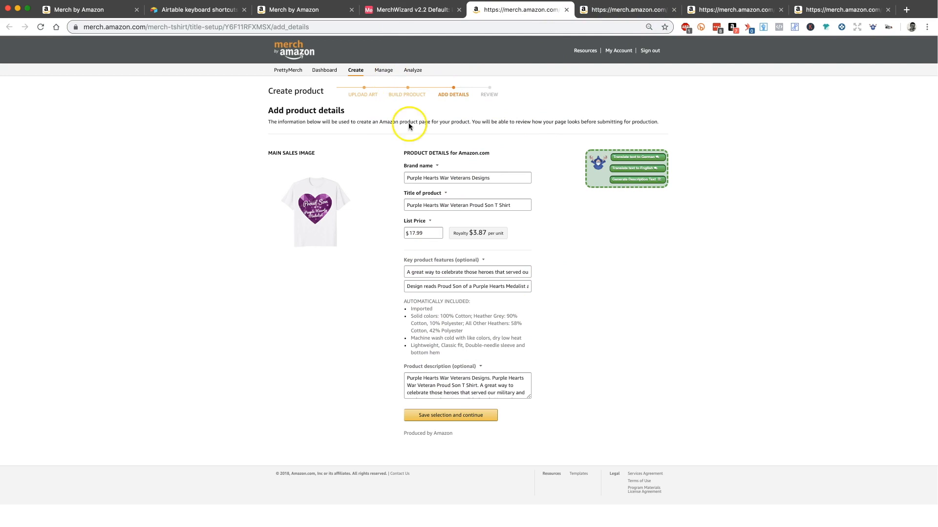
Step: Find "hearts" on the Purple Hearts product edit page and enlarge the product description box to show its full text
{"action": "left_click", "coordinate": [441, 180]}
{"action": "key", "text": "super+f"}
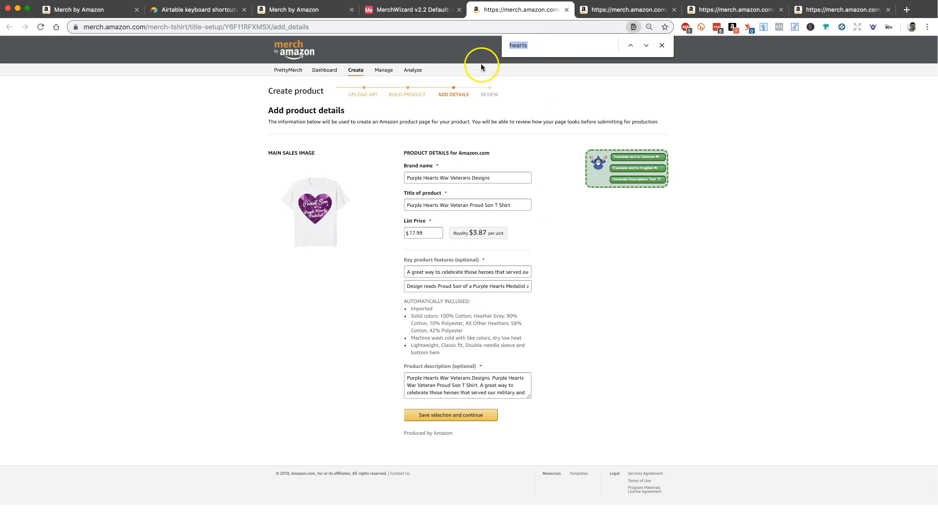
{"action": "left_click", "coordinate": [536, 45]}
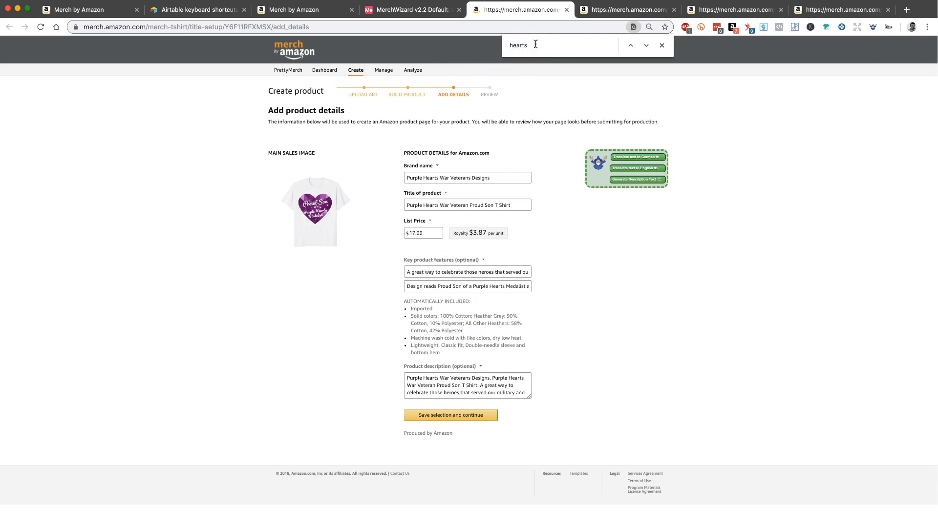
{"action": "key", "text": "Return"}
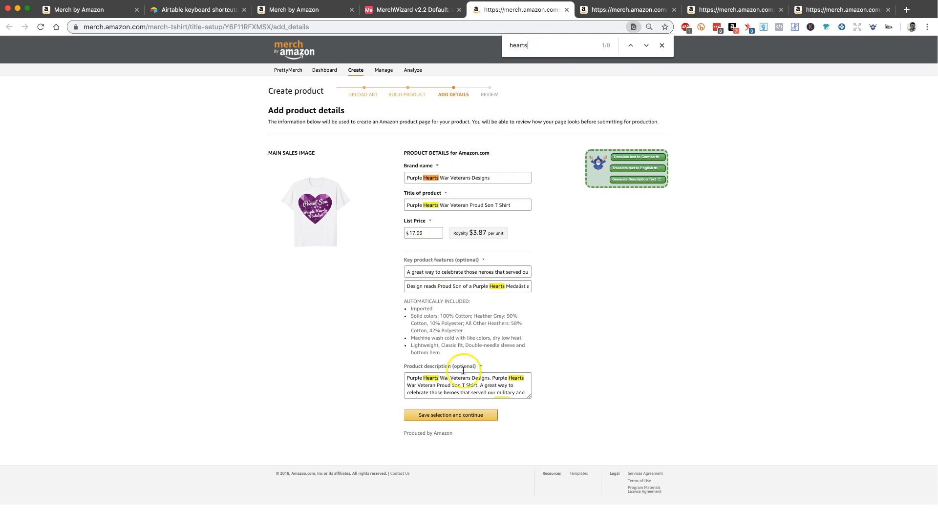
{"action": "left_click_drag", "start_coordinate": [529, 397], "coordinate": [528, 426]}
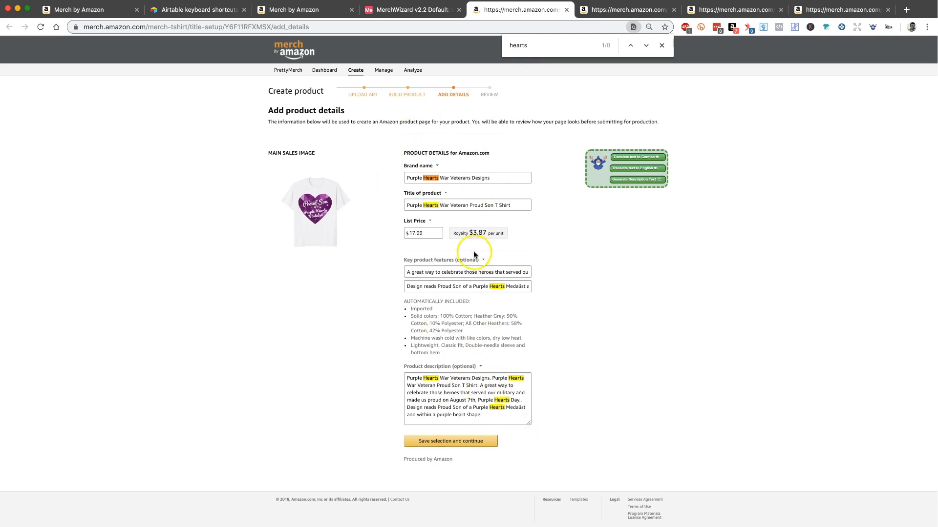
Step: Replace "Hearts" with "Heads" in the brand name, the product title and the second key product feature
{"action": "left_click", "coordinate": [433, 178]}
{"action": "type", "text": "H"}
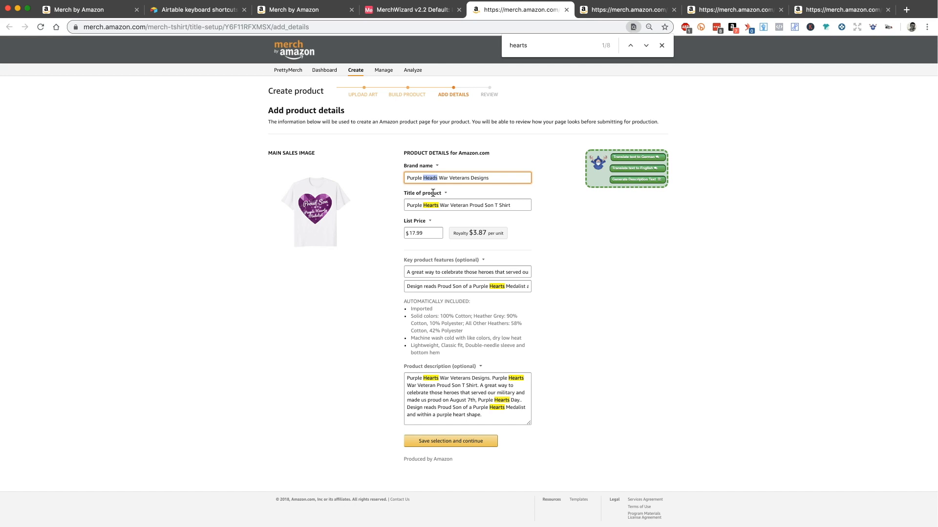
{"action": "left_click", "coordinate": [431, 178]}
{"action": "triple_click", "coordinate": [431, 177]}
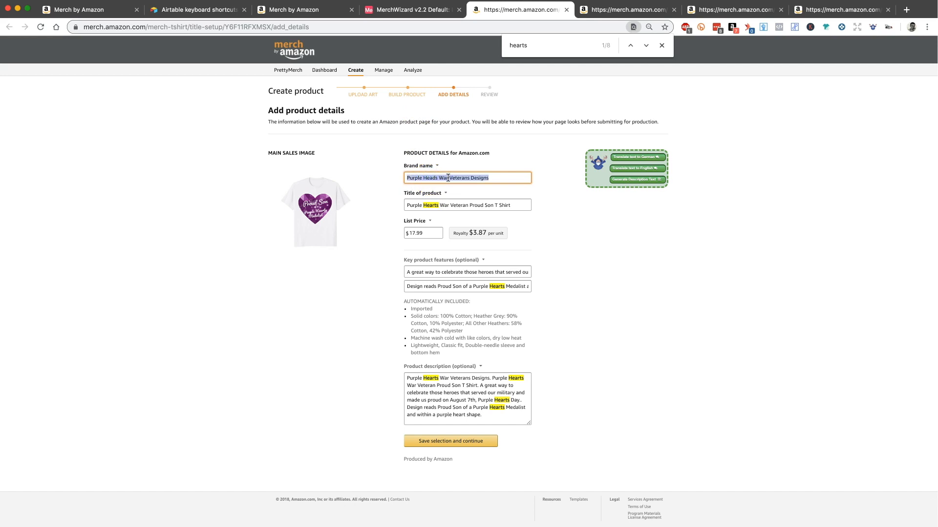
{"action": "left_click", "coordinate": [431, 178]}
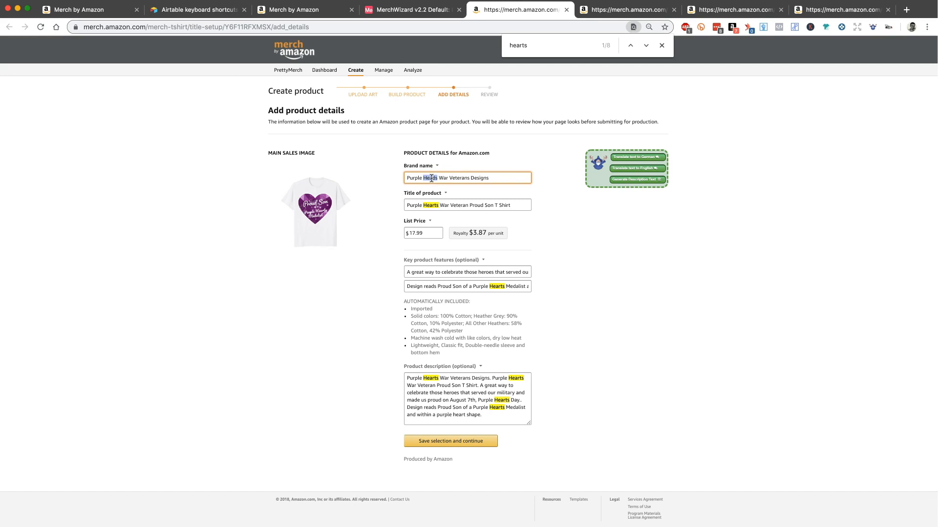
{"action": "left_click", "coordinate": [428, 205]}
{"action": "double_click", "coordinate": [429, 205]}
{"action": "type", "text": "Heads"}
{"action": "left_click", "coordinate": [495, 291]}
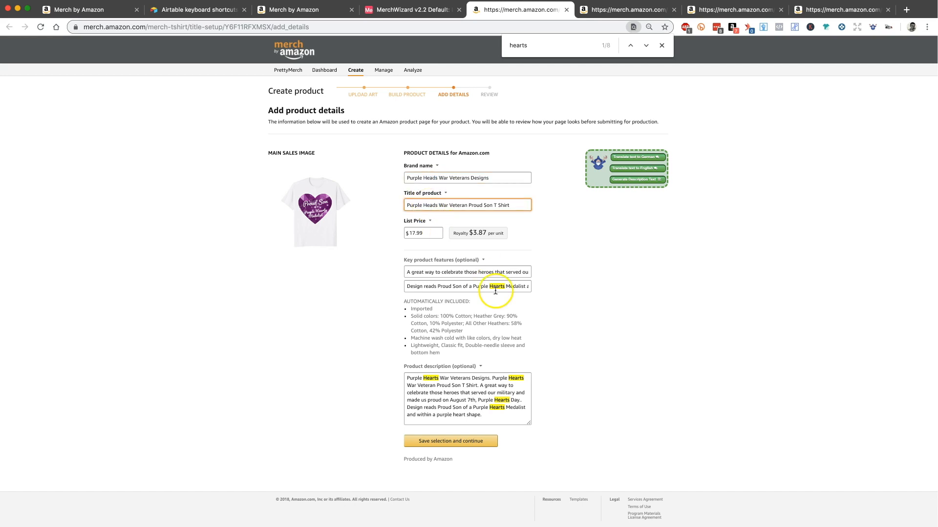
{"action": "double_click", "coordinate": [495, 287]}
{"action": "type", "text": "Heads"}
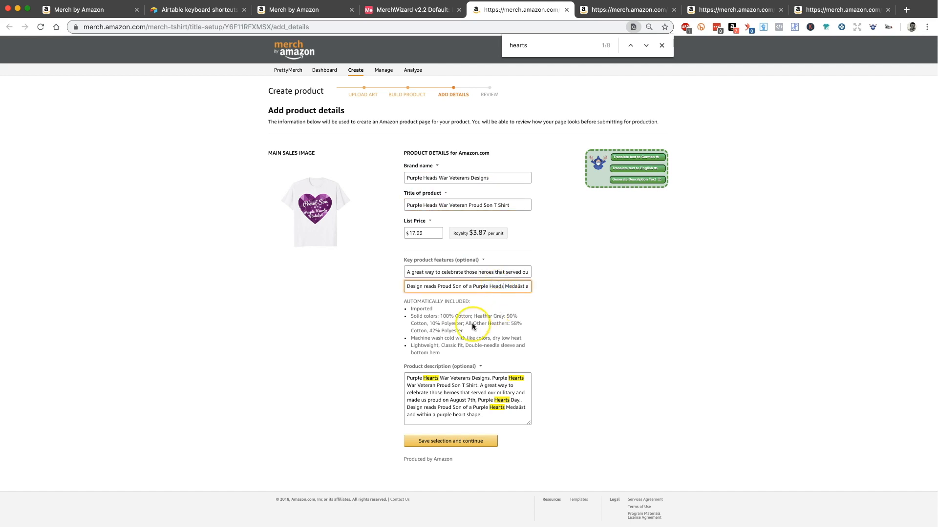
Step: Replace every "Hearts" with "Heads" in the product description, undoing the misplaced insertion in its second occurrence
{"action": "double_click", "coordinate": [430, 378]}
{"action": "type", "text": "Heads"}
{"action": "left_click", "coordinate": [515, 379]}
{"action": "type", "text": "Heads"}
{"action": "left_click", "coordinate": [498, 396]}
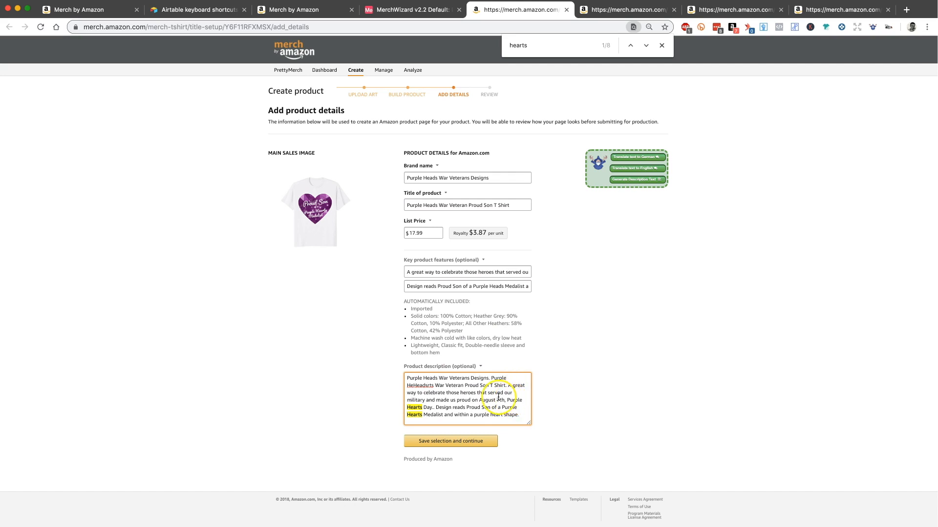
{"action": "key", "text": "super+z"}
{"action": "left_click", "coordinate": [515, 376]}
{"action": "left_click_drag", "start_coordinate": [514, 377], "coordinate": [515, 376]}
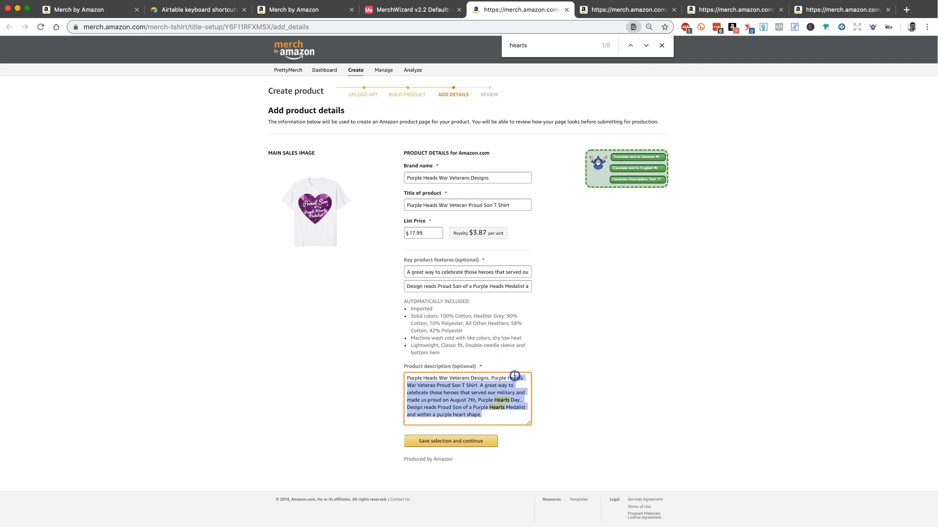
{"action": "left_click", "coordinate": [516, 379]}
{"action": "type", "text": "Heads"}
{"action": "double_click", "coordinate": [500, 401]}
{"action": "type", "text": "HeadsHeads"}
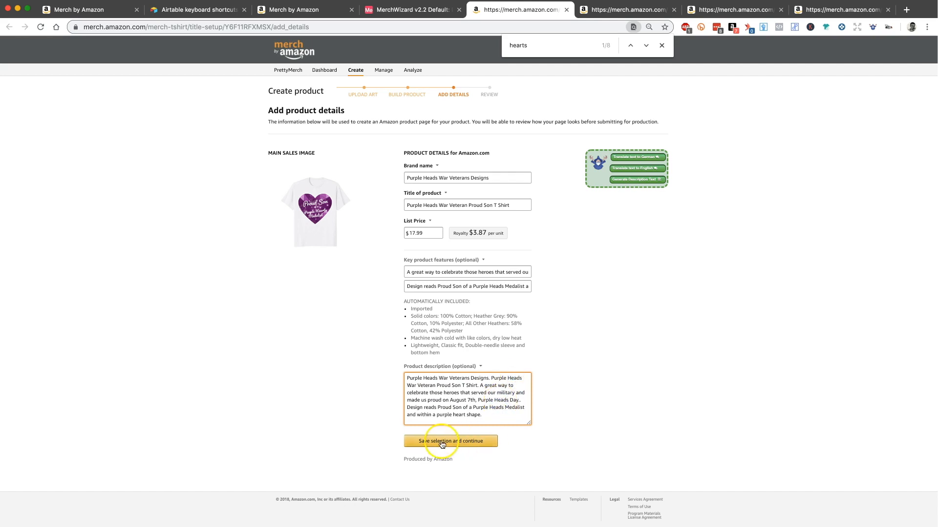
Step: Close all the open product edit pages without saving and return to the Airtable Listings grid
{"action": "left_click", "coordinate": [603, 361]}
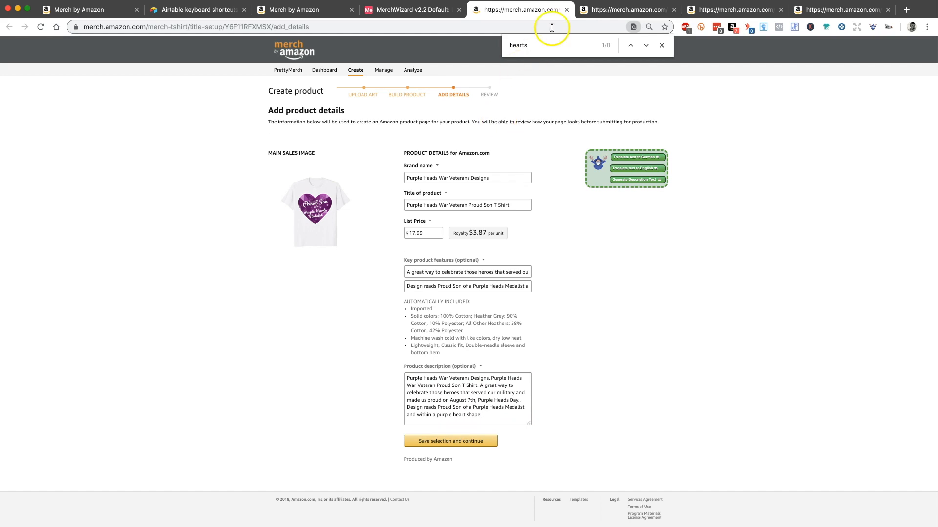
{"action": "left_click", "coordinate": [566, 10]}
{"action": "left_click", "coordinate": [566, 10]}
{"action": "left_click", "coordinate": [566, 10]}
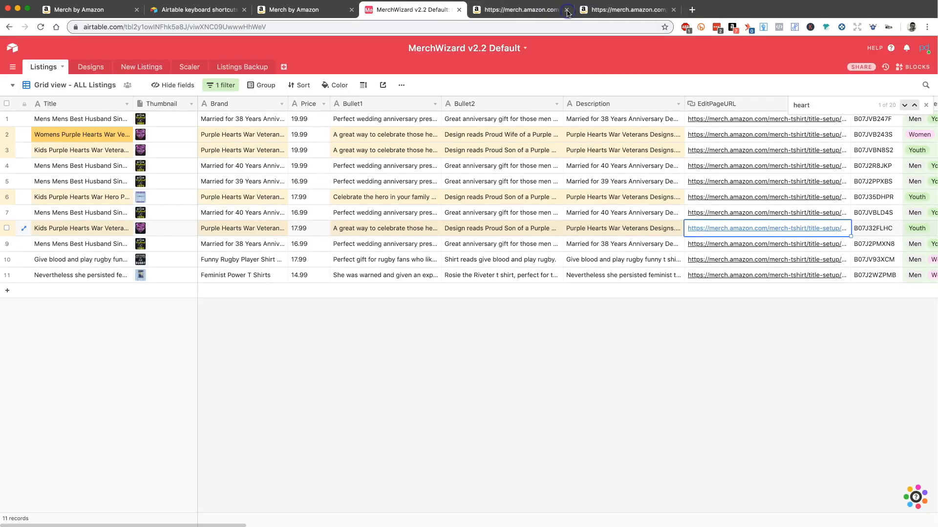
{"action": "left_click", "coordinate": [567, 10]}
{"action": "left_click", "coordinate": [567, 10]}
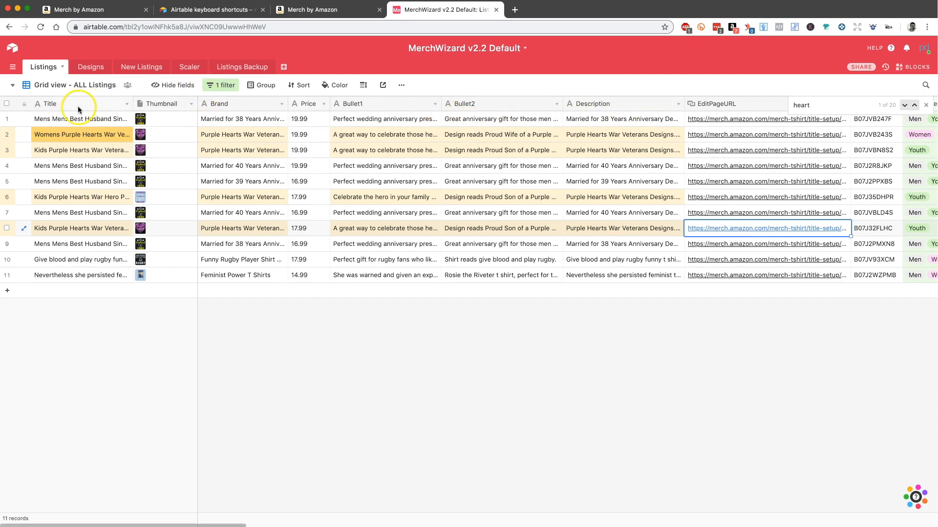
Step: Add a second filter condition where Title contains "heart" and select the EditPageURL of the first matching record
{"action": "left_click", "coordinate": [219, 87]}
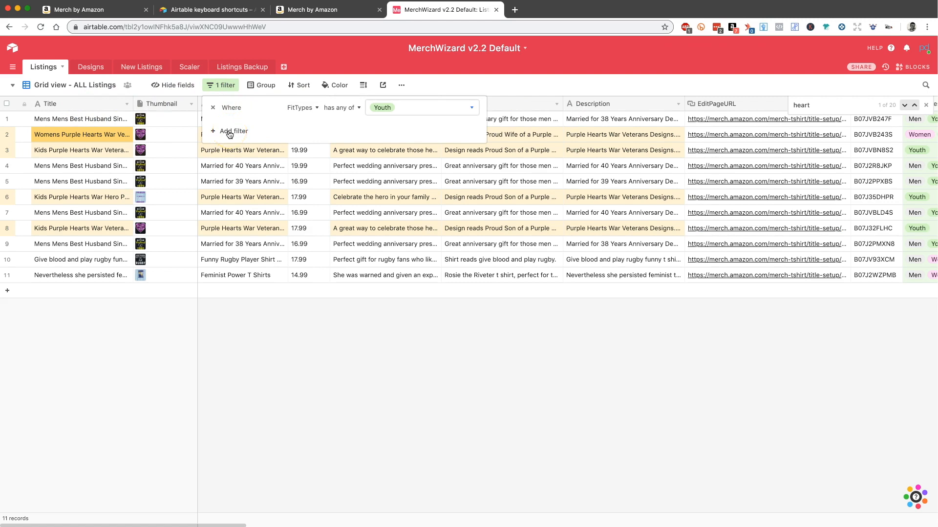
{"action": "left_click", "coordinate": [229, 132]}
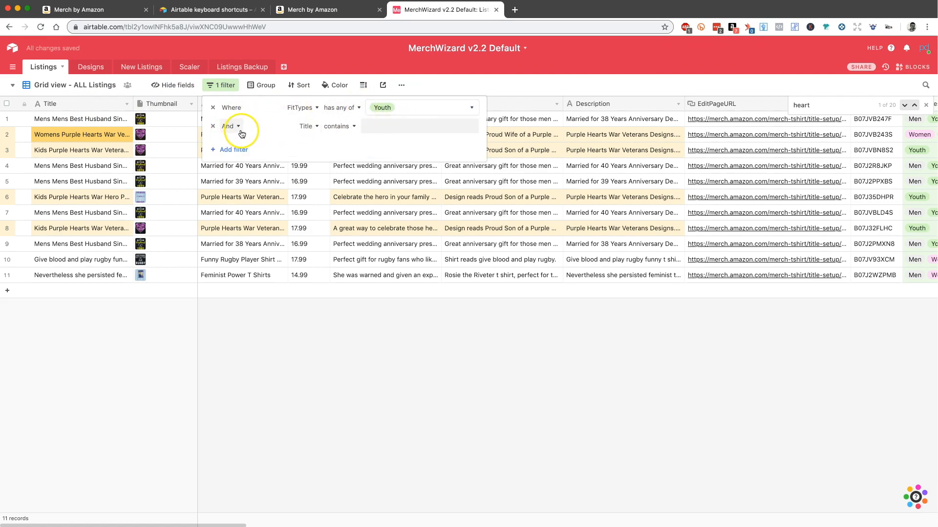
{"action": "left_click", "coordinate": [370, 126]}
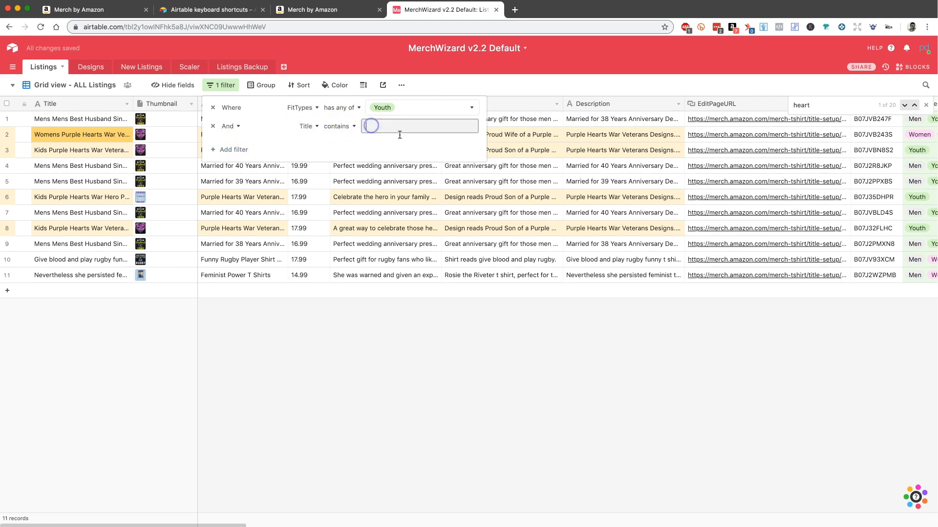
{"action": "type", "text": "he"}
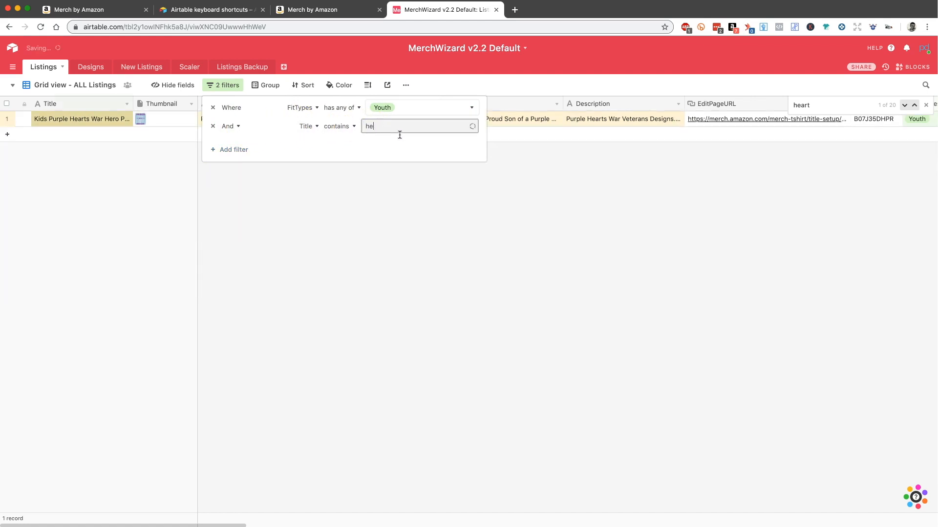
{"action": "type", "text": "rart"}
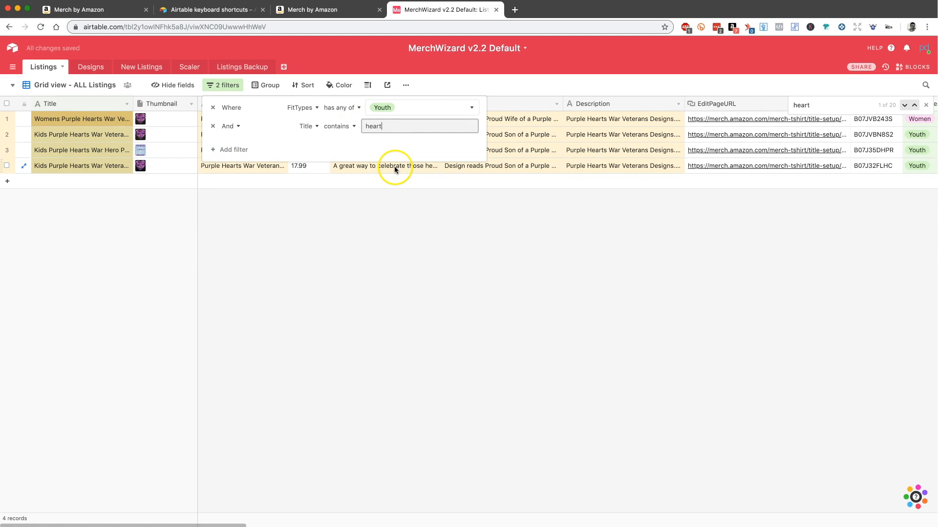
{"action": "left_click", "coordinate": [406, 248]}
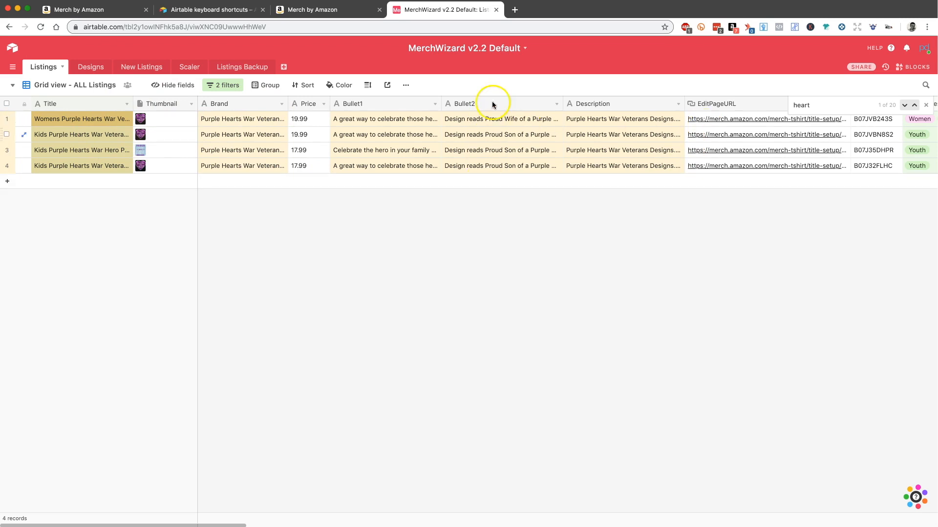
{"action": "left_click", "coordinate": [744, 121]}
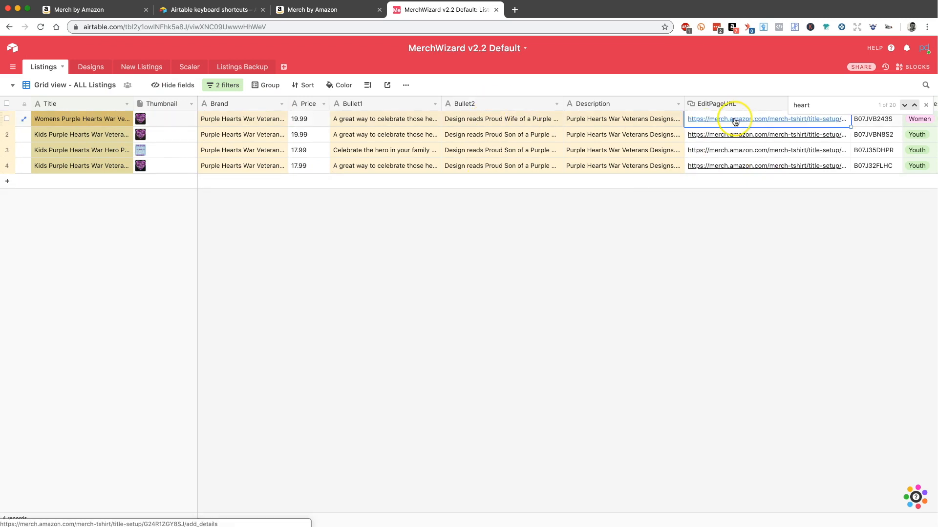
{"action": "left_click", "coordinate": [664, 238]}
Step: Remove the Title contains "heart" condition from the view's filters
{"action": "left_click", "coordinate": [237, 84]}
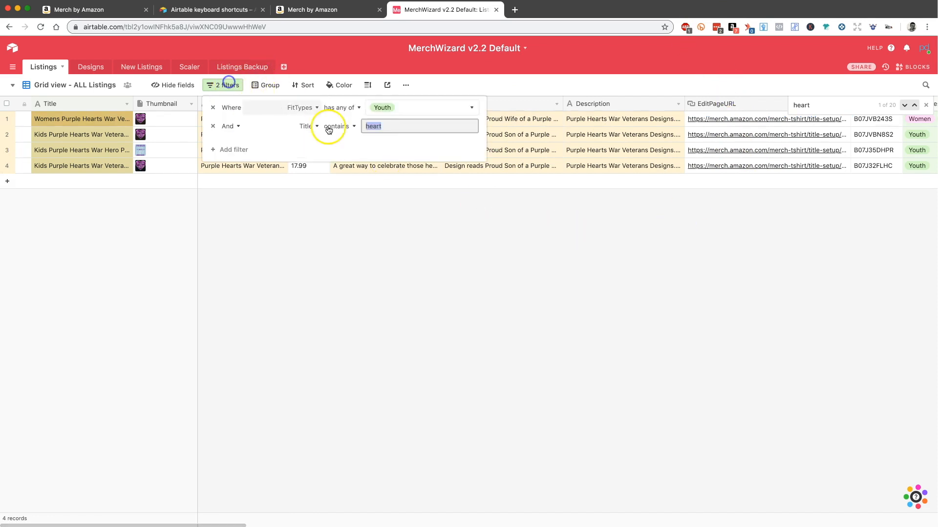
{"action": "left_click", "coordinate": [212, 128]}
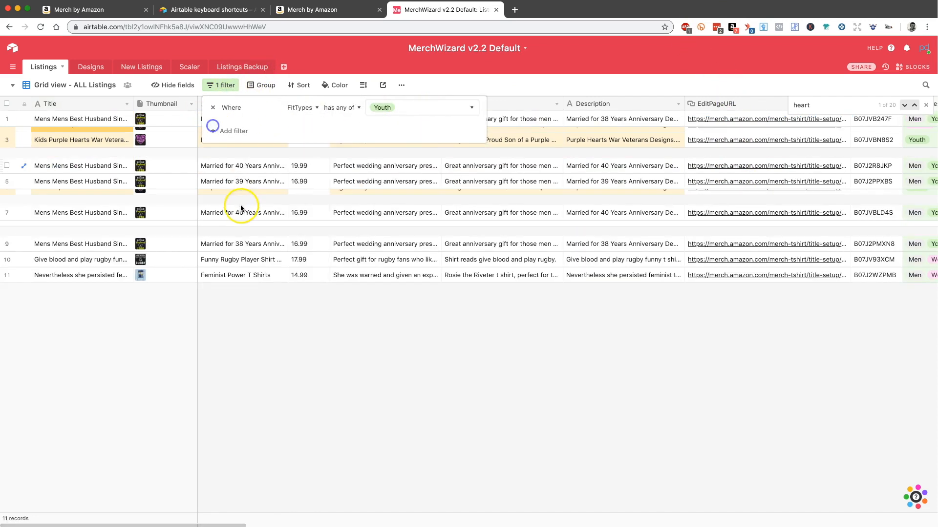
{"action": "left_click", "coordinate": [241, 210]}
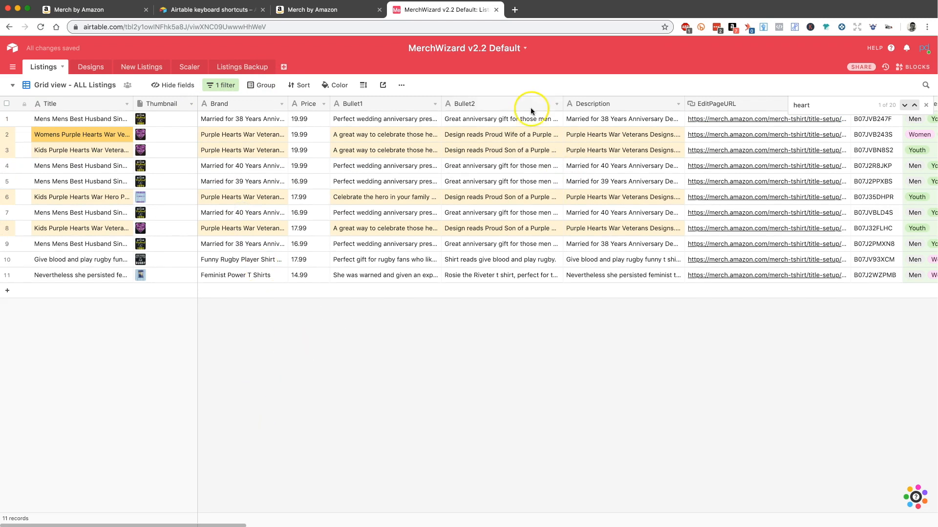
Step: Remove the FitTypes "Youth" filter from the Listings view and close the "heart" search
{"action": "left_click", "coordinate": [213, 88]}
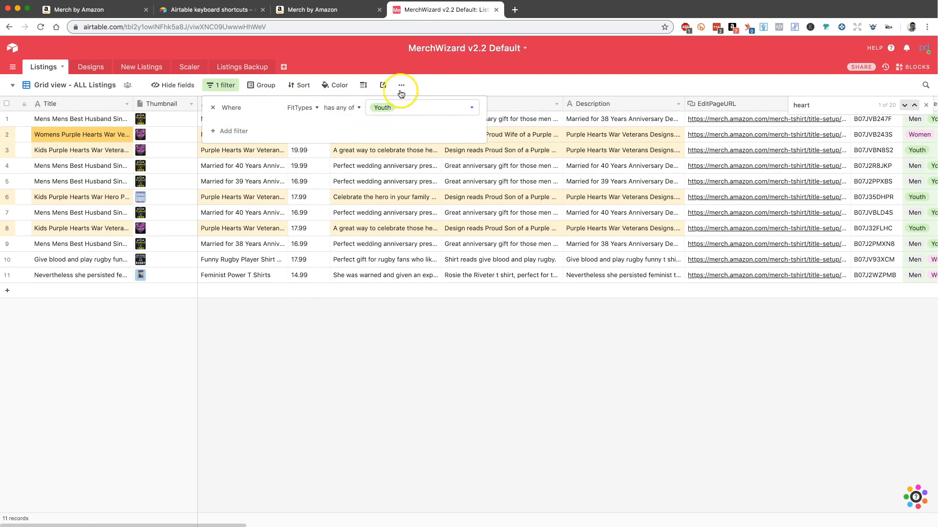
{"action": "left_click", "coordinate": [210, 108]}
{"action": "left_click", "coordinate": [324, 444]}
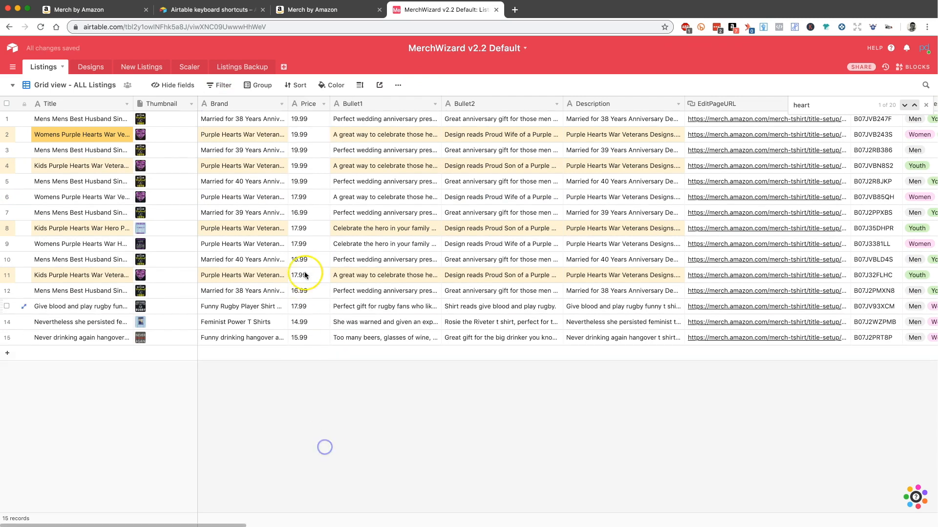
{"action": "left_click", "coordinate": [927, 107]}
{"action": "left_click", "coordinate": [290, 413]}
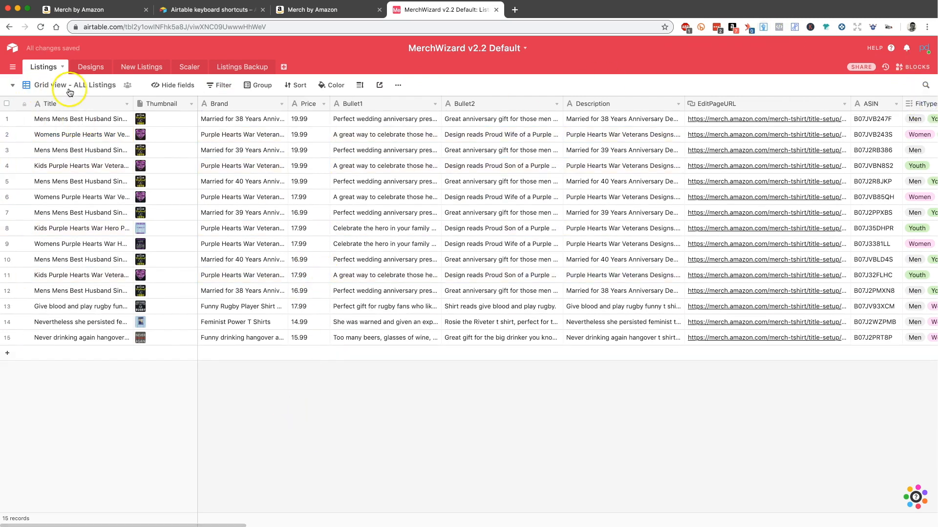
Step: Create a new grid view named "Youth Shirts" in the Listings table
{"action": "left_click", "coordinate": [12, 85]}
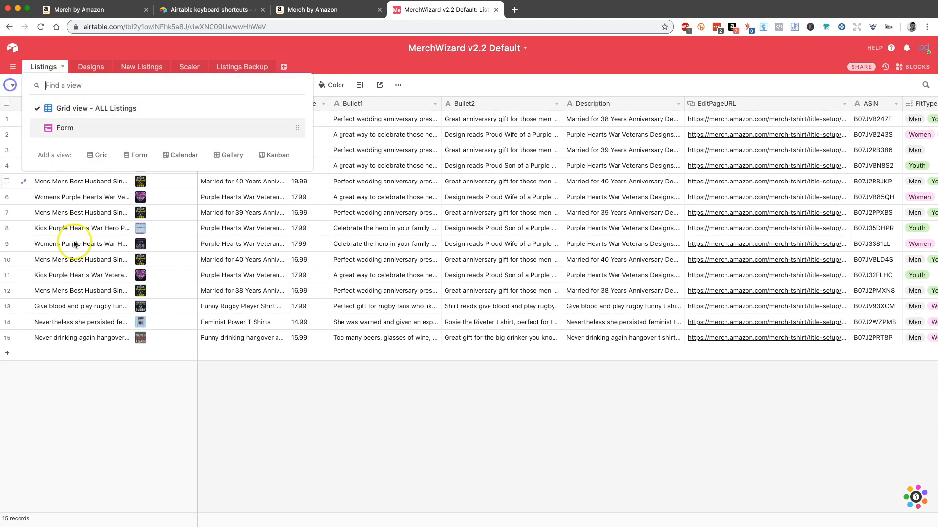
{"action": "left_click", "coordinate": [99, 156]}
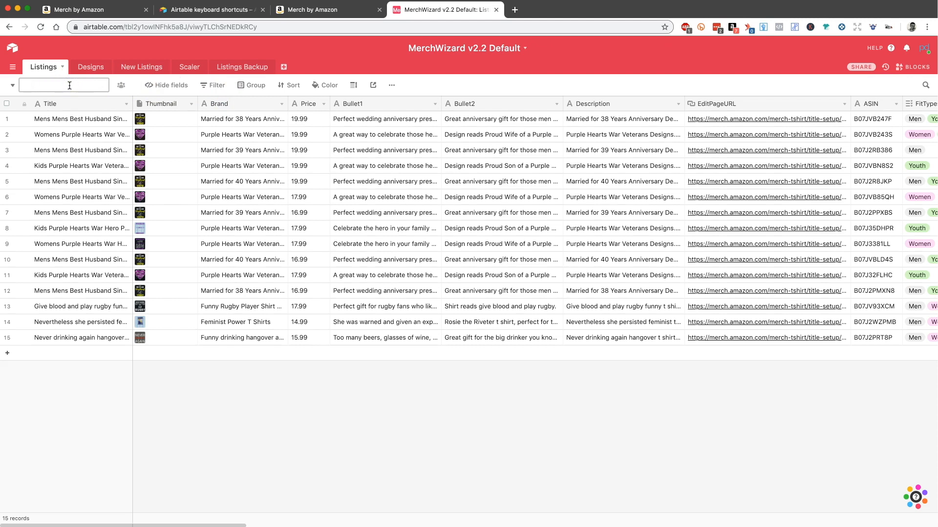
{"action": "key", "text": "Return"}
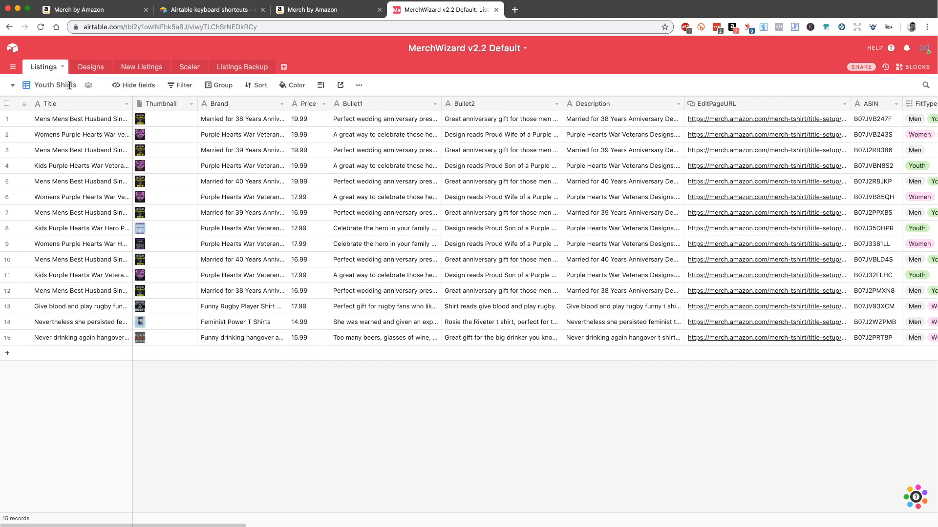
Step: Filter the Youth Shirts view to records where FitTypes has any of Youth
{"action": "left_click", "coordinate": [185, 85]}
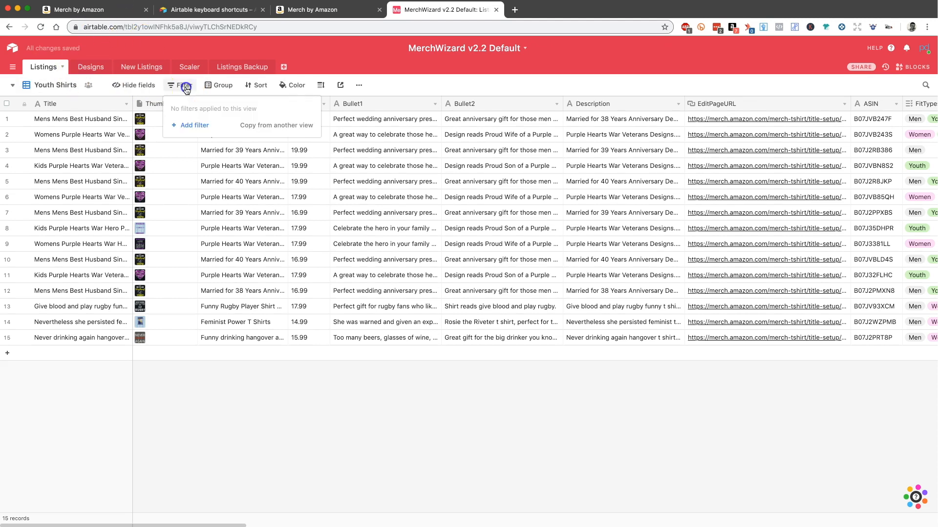
{"action": "left_click", "coordinate": [195, 125]}
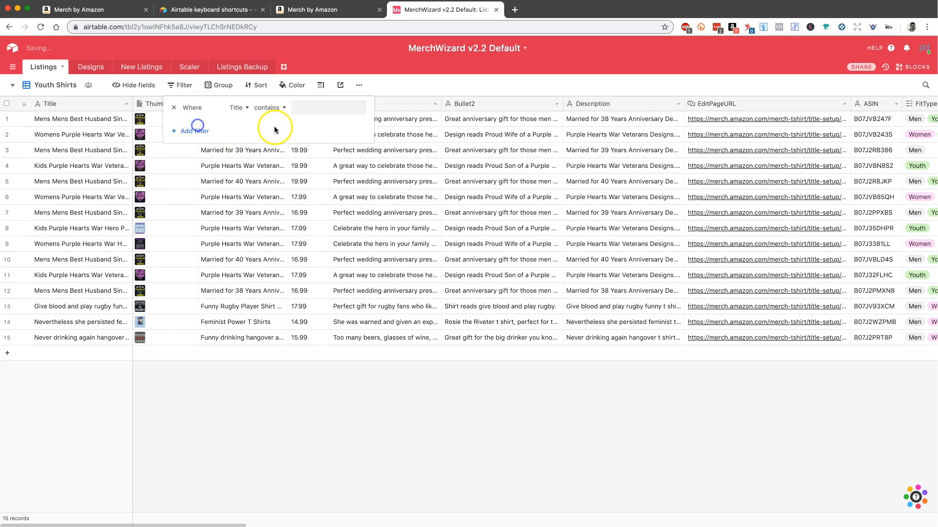
{"action": "left_click", "coordinate": [248, 110]}
{"action": "type", "text": "fi"}
{"action": "key", "text": "Return"}
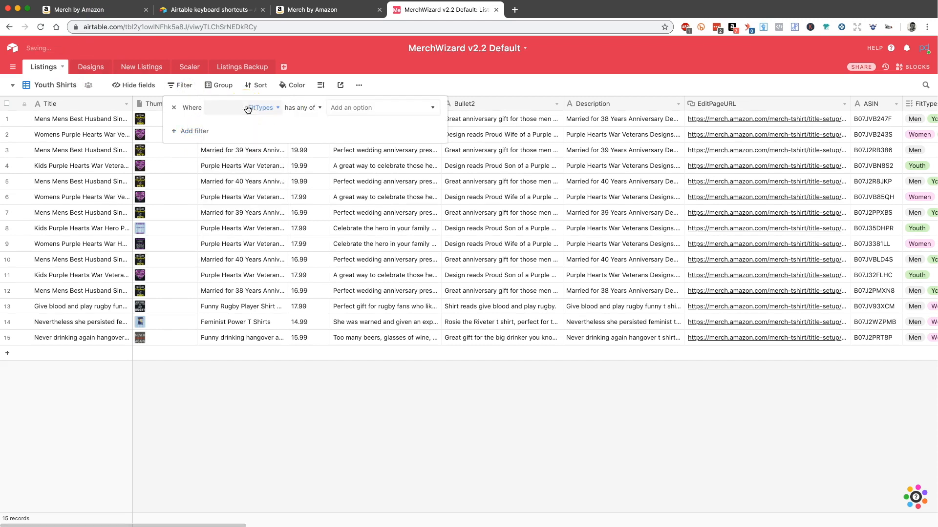
{"action": "key", "text": "Return"}
{"action": "key", "text": "Down"}
{"action": "key", "text": "Down"}
{"action": "key", "text": "Down"}
{"action": "key", "text": "Return"}
{"action": "left_click", "coordinate": [226, 358]}
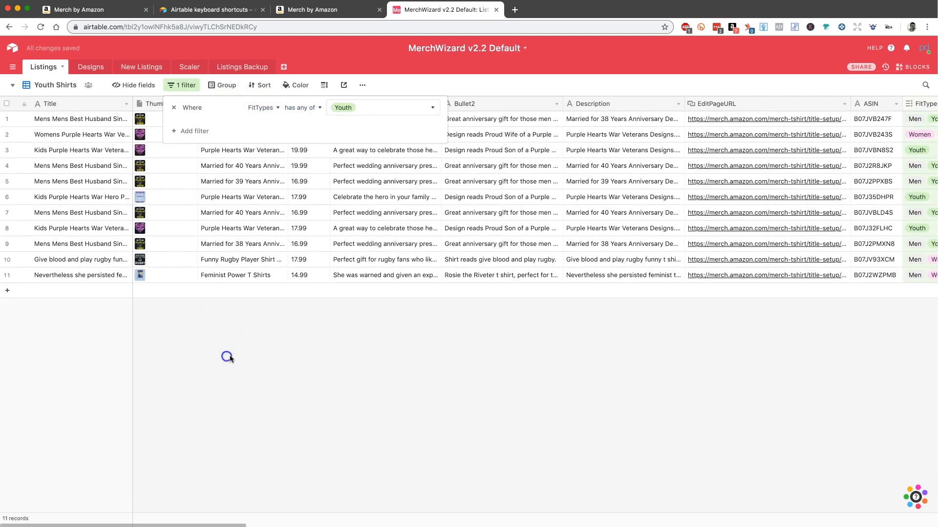
{"action": "left_click", "coordinate": [350, 349]}
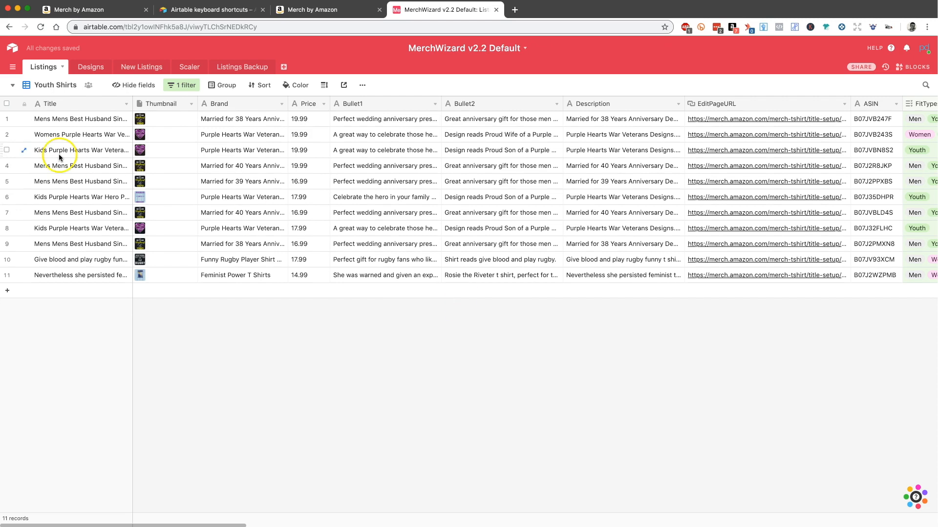
Step: Compare the views by switching to "Grid view - ALL Listings" and back to Youth Shirts
{"action": "left_click", "coordinate": [45, 85]}
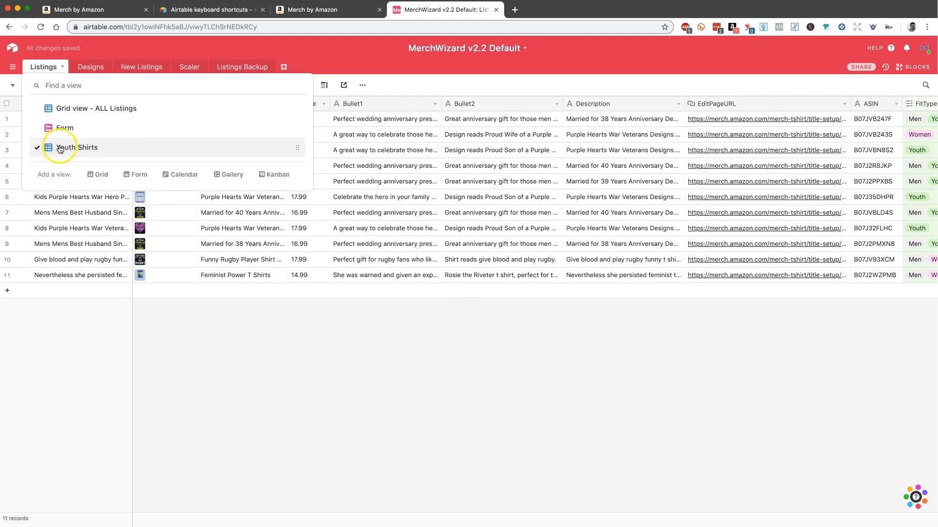
{"action": "left_click", "coordinate": [63, 108]}
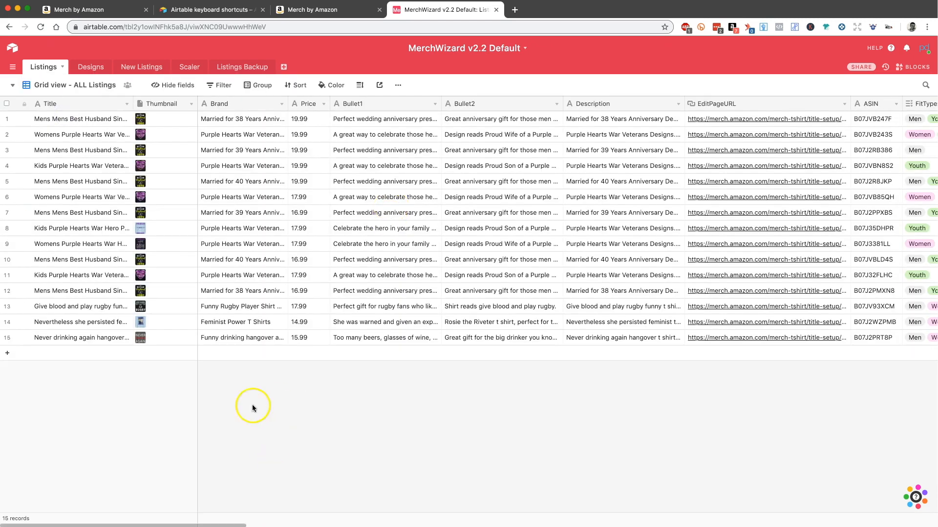
{"action": "left_click", "coordinate": [46, 85]}
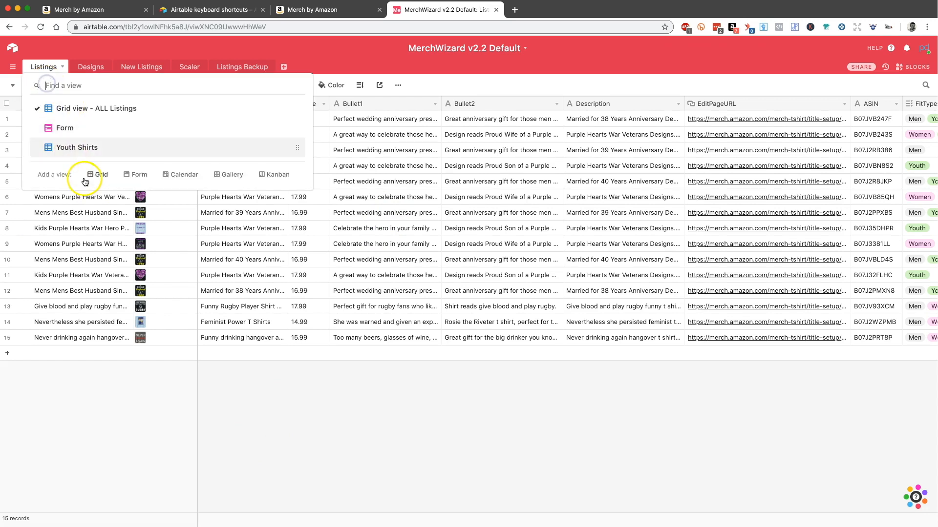
{"action": "left_click", "coordinate": [76, 146]}
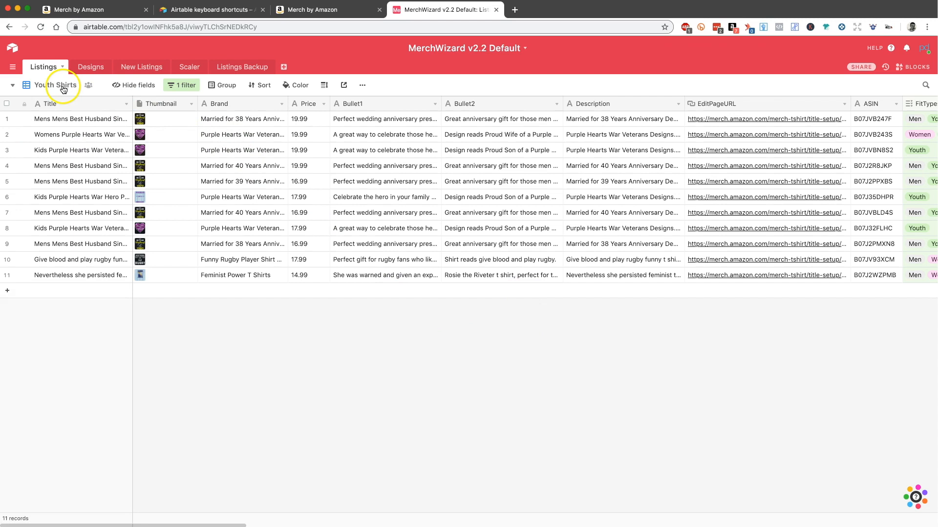
Step: Add a gallery view to the Listings table
{"action": "left_click", "coordinate": [11, 86]}
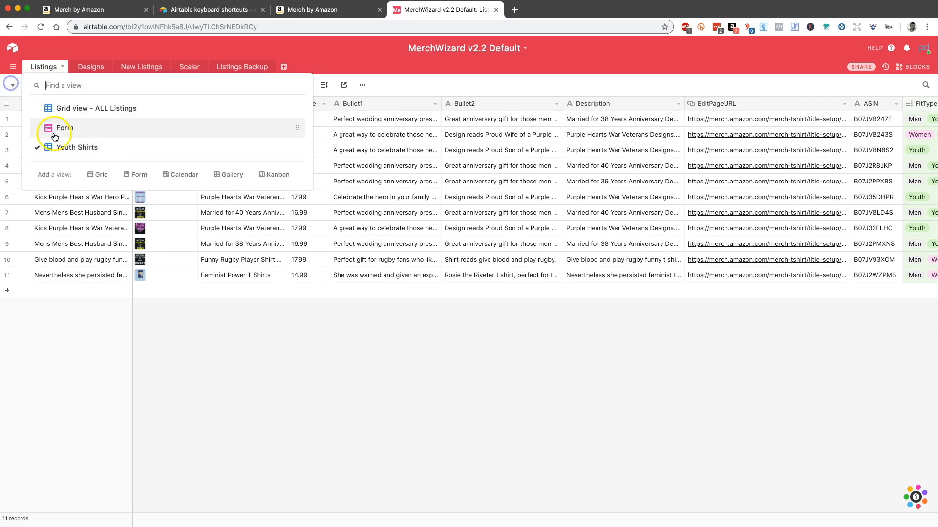
{"action": "left_click", "coordinate": [209, 180]}
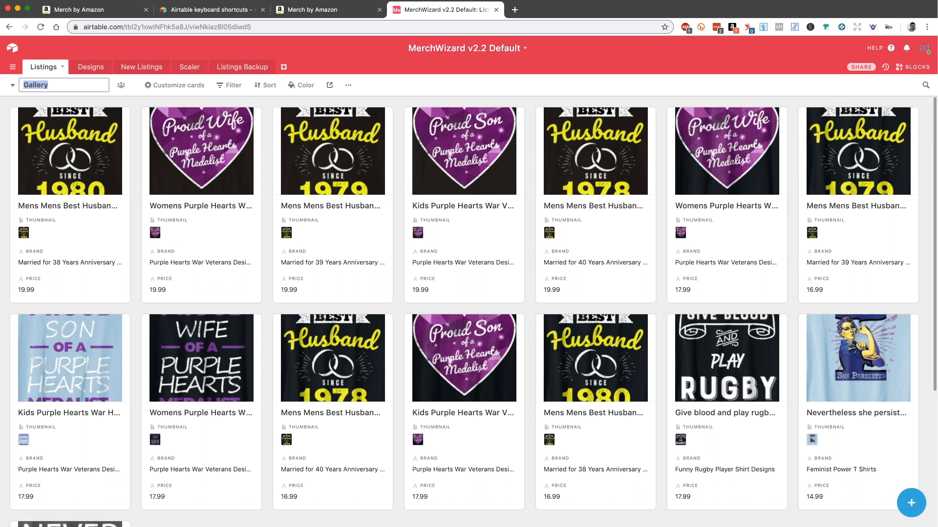
Step: Review the Youth Size Policy document in Pages, then return to Airtable and look through the gallery cards
{"action": "key", "text": "super+Tab"}
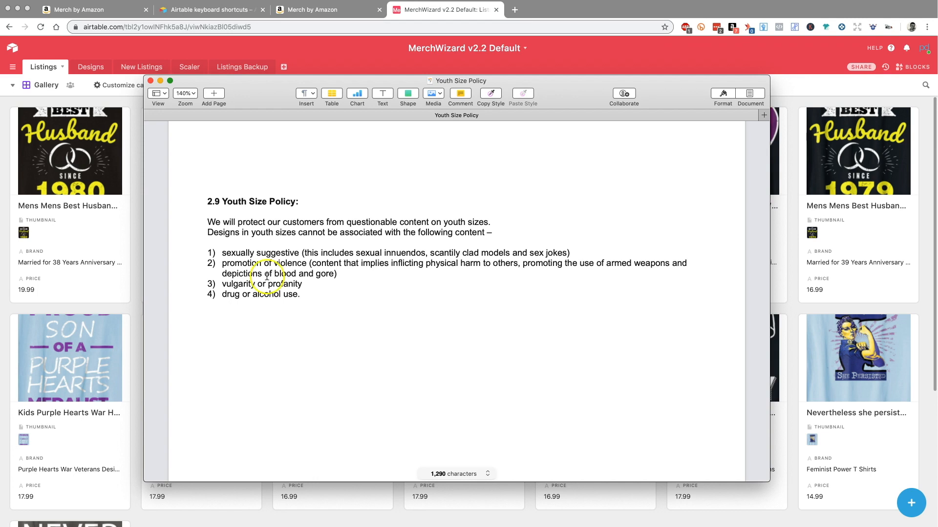
{"action": "left_click", "coordinate": [81, 201]}
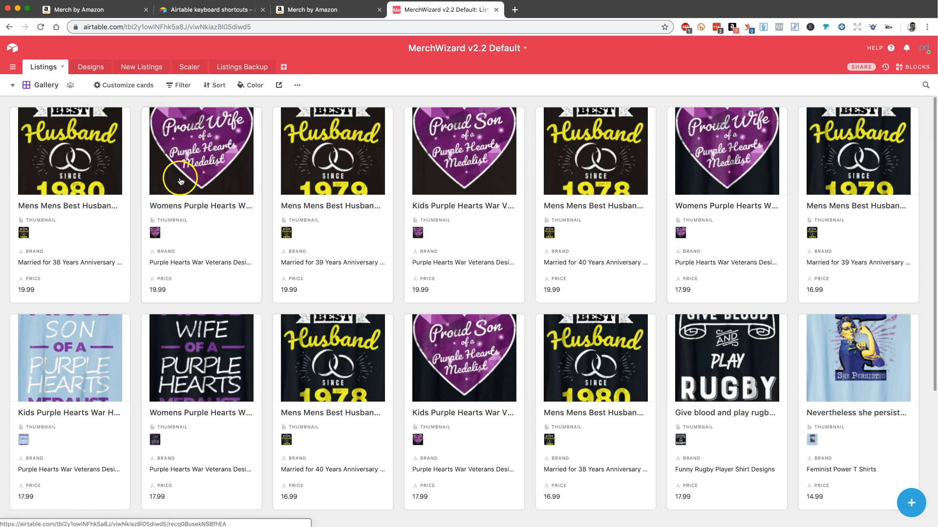
{"action": "scroll", "coordinate": [373, 337], "scroll_direction": "down", "scroll_amount": 4}
{"action": "scroll", "coordinate": [373, 337], "scroll_direction": "up", "scroll_amount": 4}
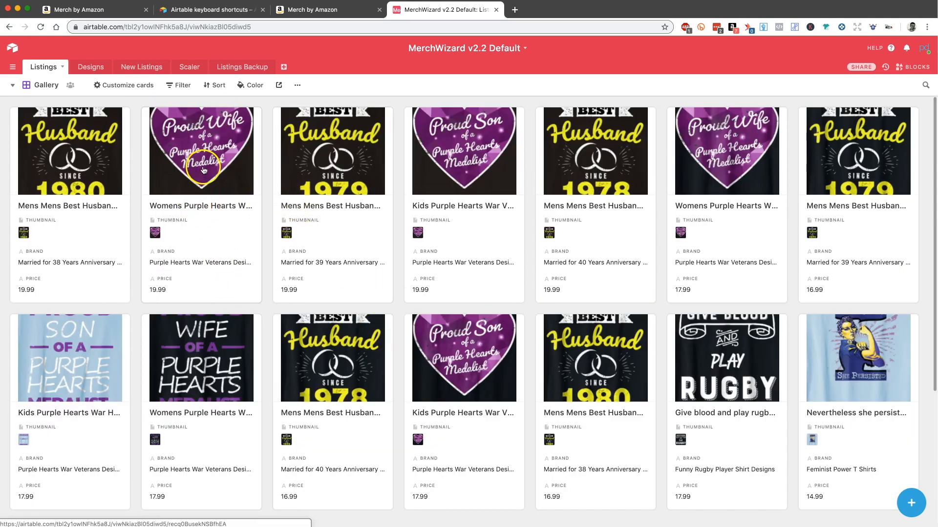
Step: Filter the gallery view to records where FitTypes has any of Youth and rename the view "Gallery - Youth Shirts"
{"action": "left_click", "coordinate": [180, 86]}
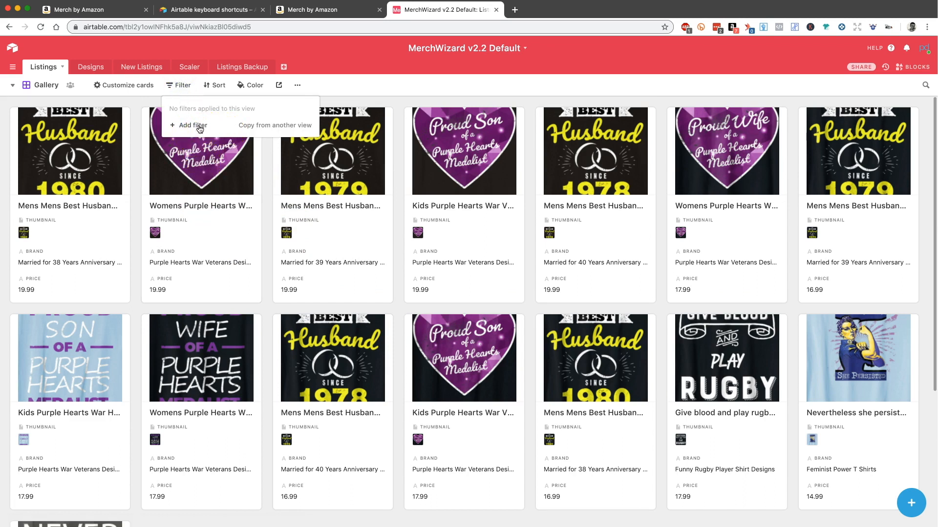
{"action": "left_click", "coordinate": [198, 126]}
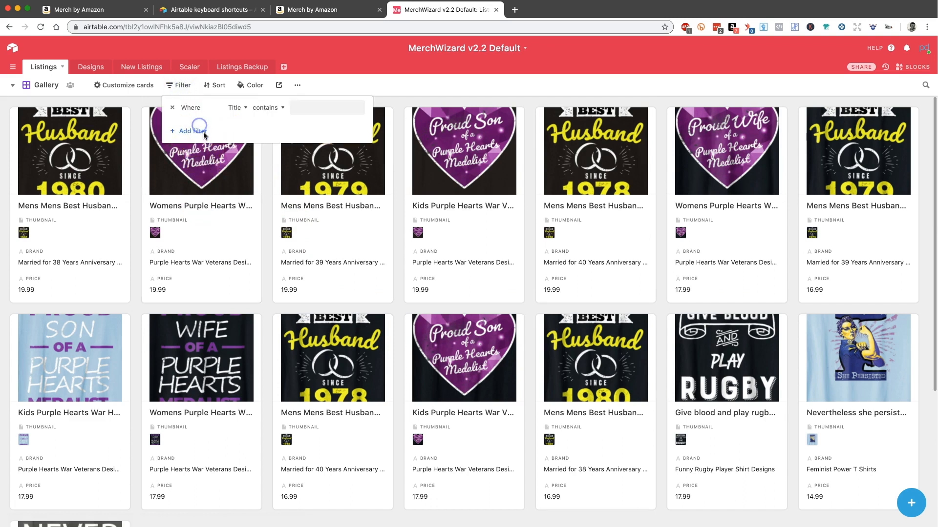
{"action": "left_click", "coordinate": [241, 108]}
{"action": "type", "text": "f"}
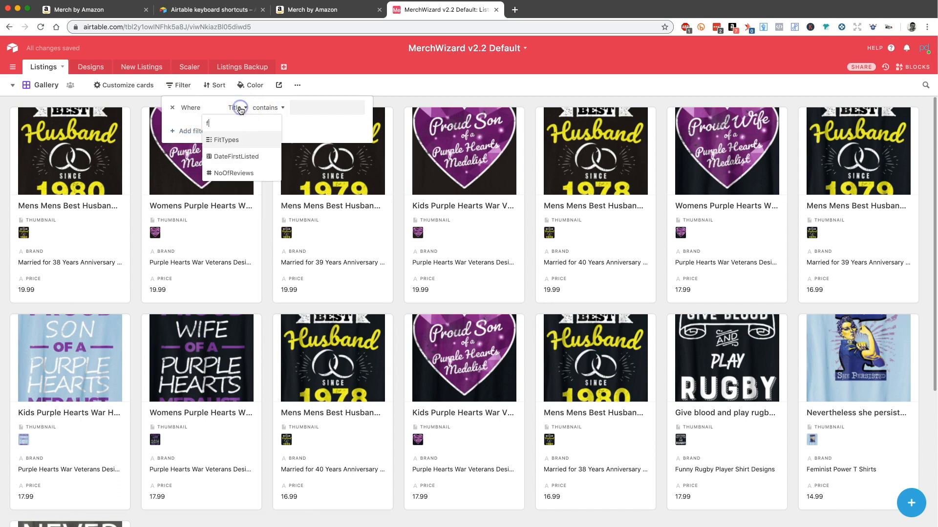
{"action": "left_click", "coordinate": [240, 140]}
{"action": "left_click", "coordinate": [341, 109]}
{"action": "type", "text": "y"}
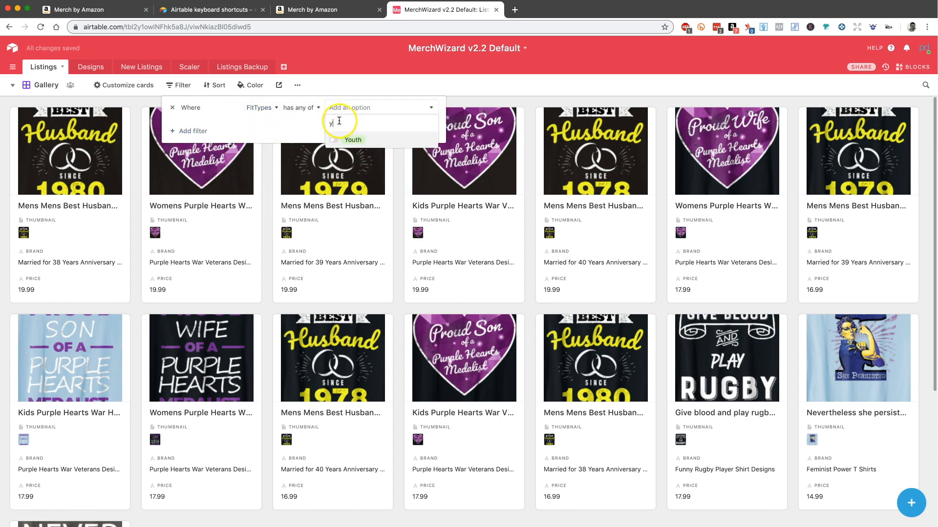
{"action": "left_click", "coordinate": [347, 141]}
{"action": "left_click", "coordinate": [611, 403]}
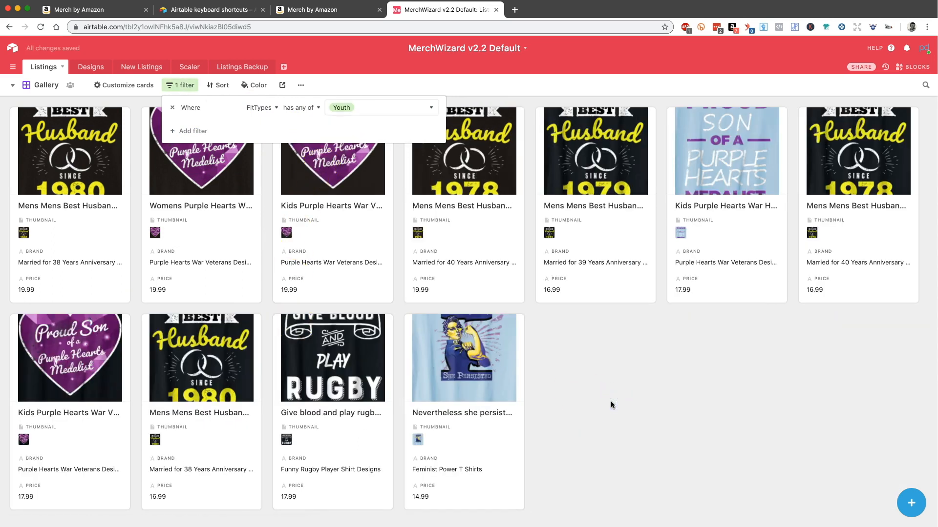
{"action": "double_click", "coordinate": [49, 85]}
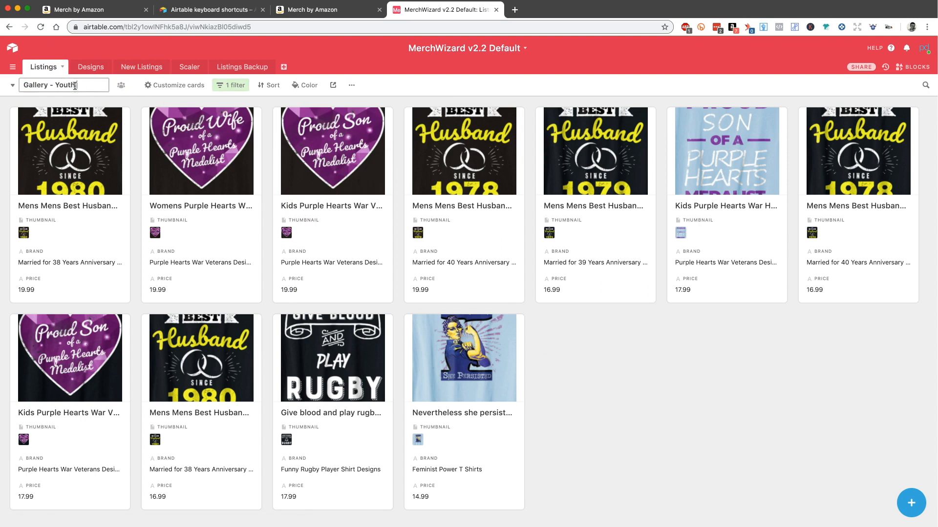
{"action": "key", "text": "Return"}
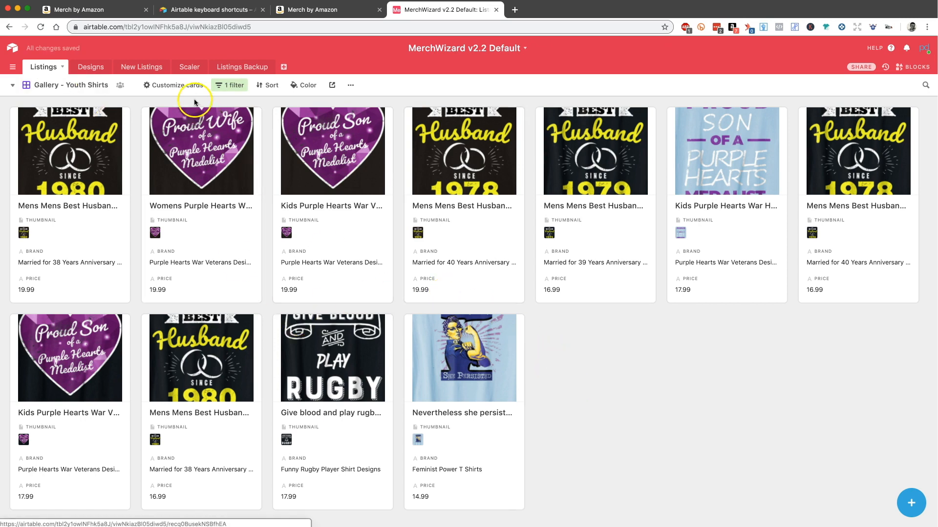
Step: Set the gallery card covers to Fit and hide the Thumbnail, Brand and Price fields on the cards
{"action": "left_click", "coordinate": [186, 86]}
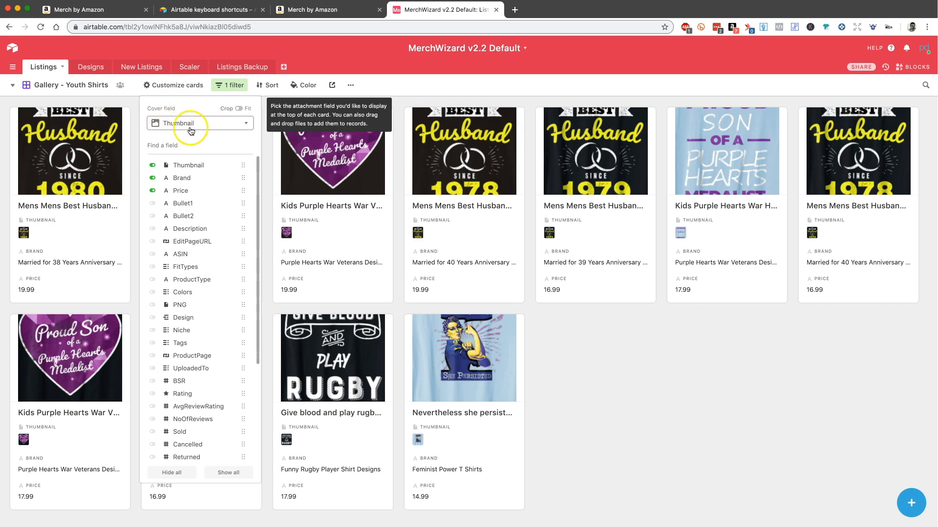
{"action": "left_click", "coordinate": [237, 108]}
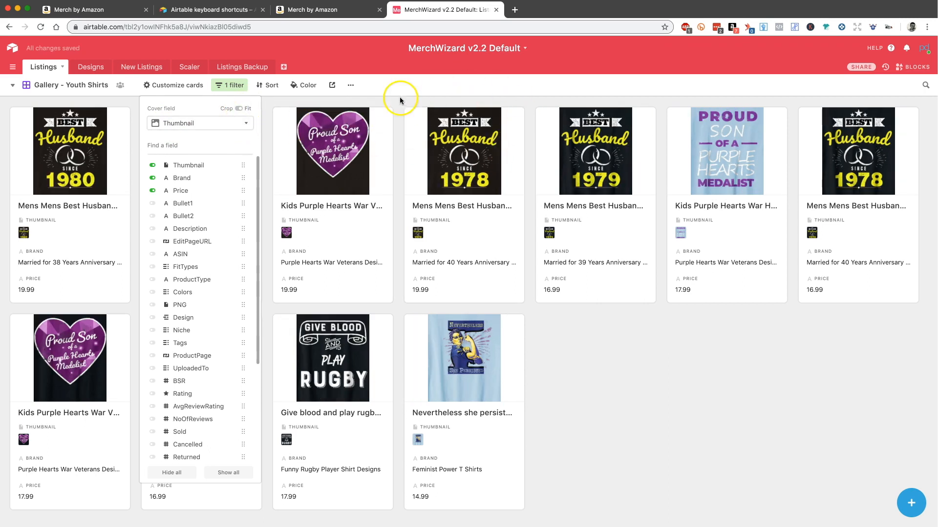
{"action": "left_click", "coordinate": [239, 109]}
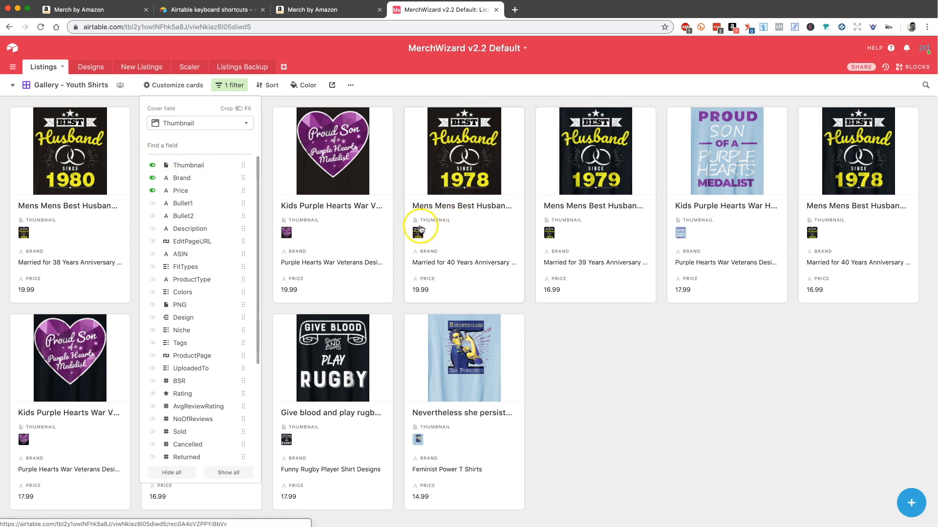
{"action": "left_click", "coordinate": [192, 166]}
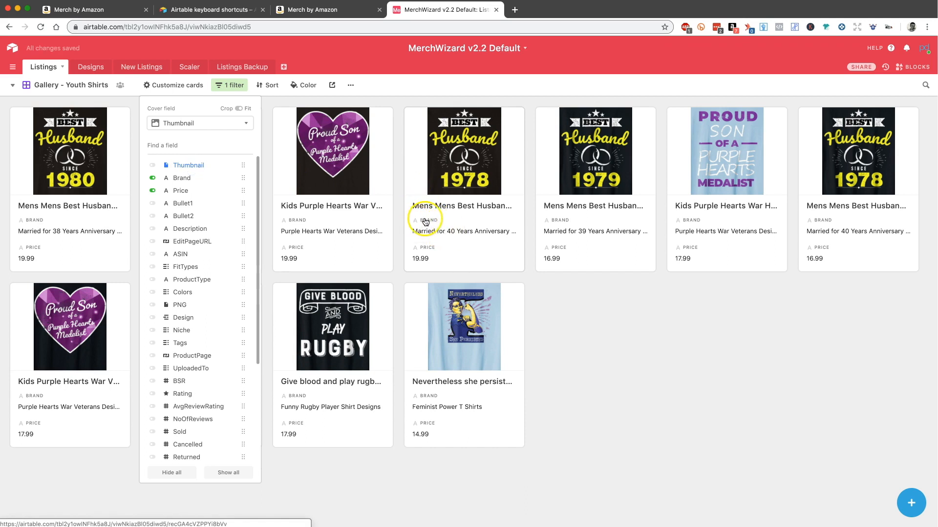
{"action": "left_click", "coordinate": [182, 178]}
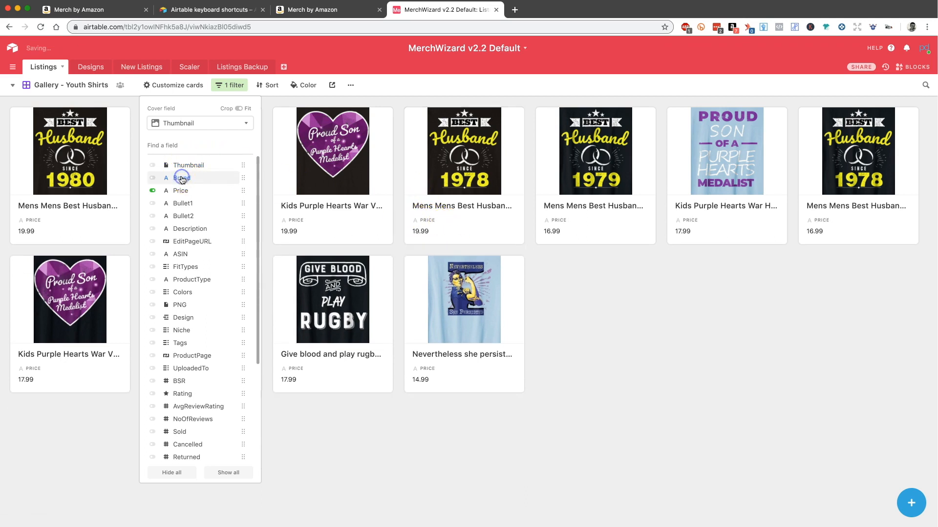
{"action": "left_click", "coordinate": [182, 191]}
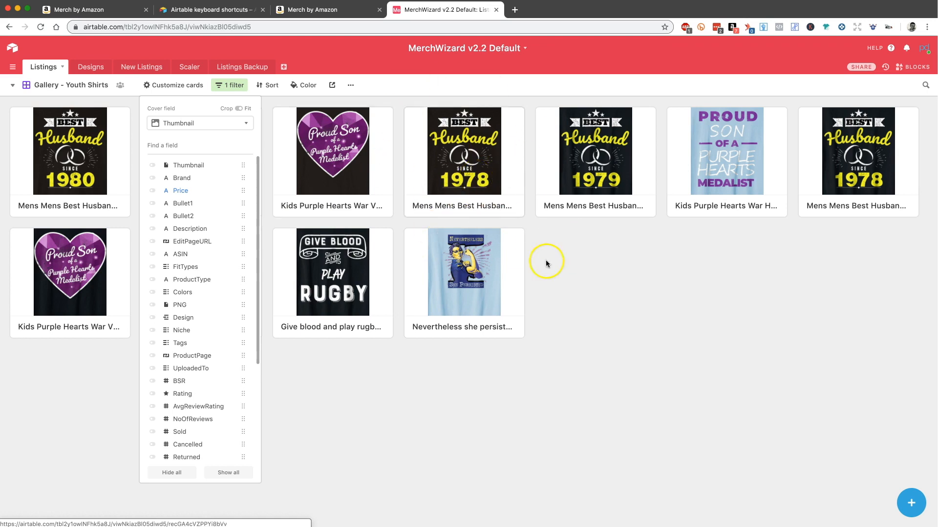
{"action": "left_click", "coordinate": [558, 282]}
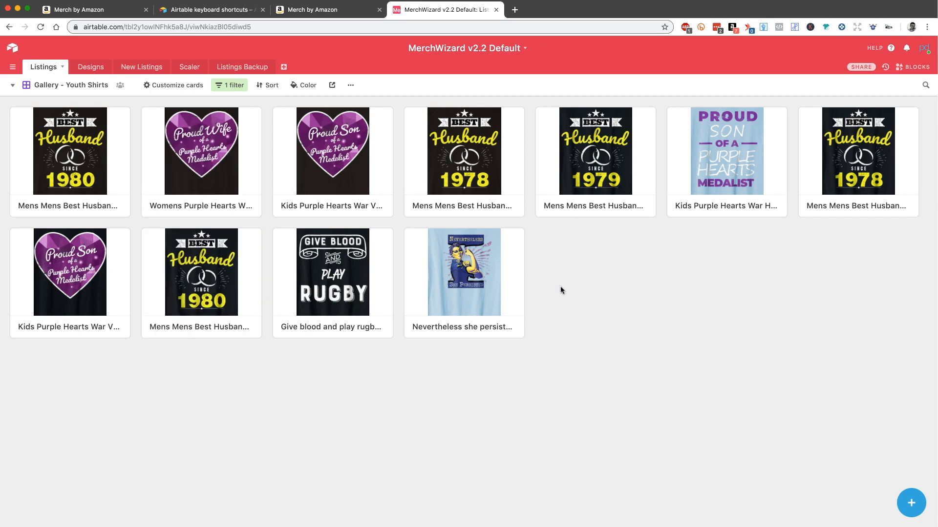
Step: Search the Gallery - Youth Shirts view for "hearts"
{"action": "left_click", "coordinate": [926, 86]}
{"action": "left_click", "coordinate": [926, 86]}
{"action": "key", "text": "super+f"}
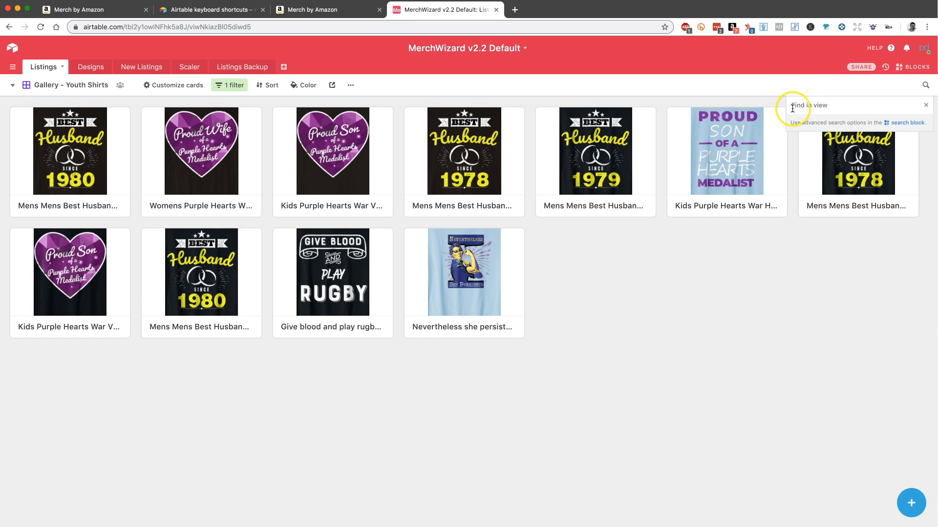
{"action": "type", "text": "hearts"}
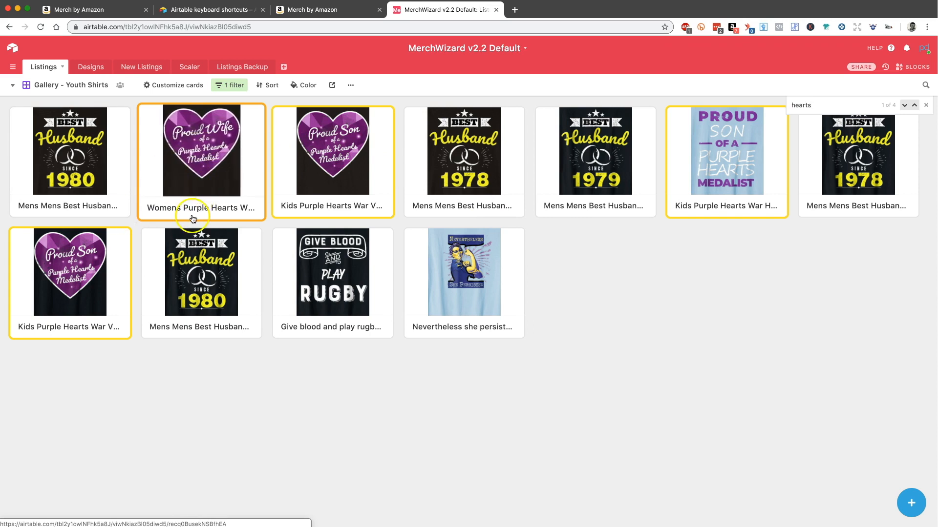
Step: Show the EditPageURL field on the gallery cards
{"action": "left_click", "coordinate": [161, 87]}
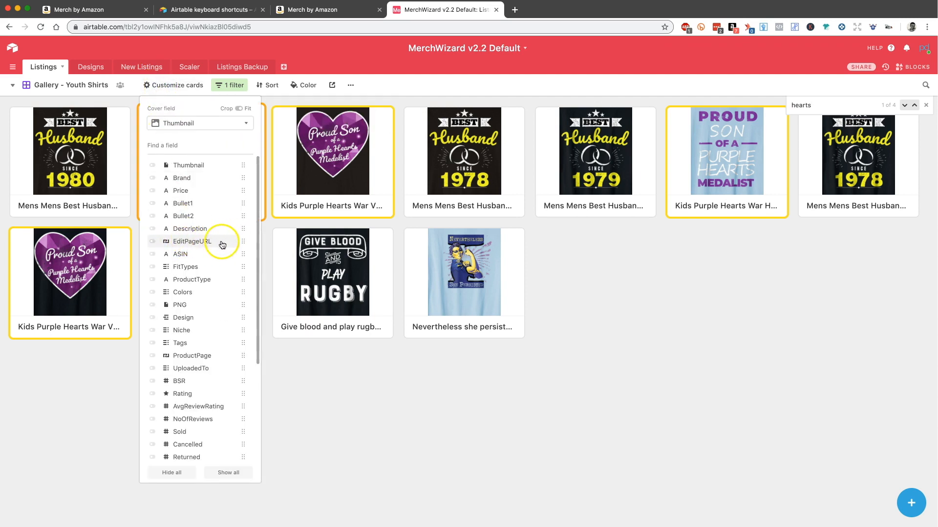
{"action": "left_click", "coordinate": [153, 242]}
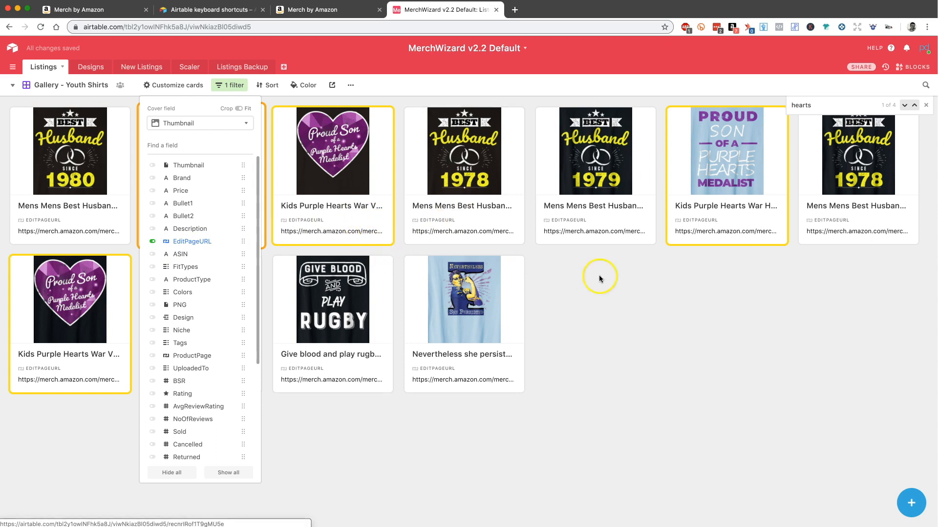
Step: Add a second gallery filter condition on Title contains to keep only the Purple Hearts shirts
{"action": "left_click", "coordinate": [613, 298]}
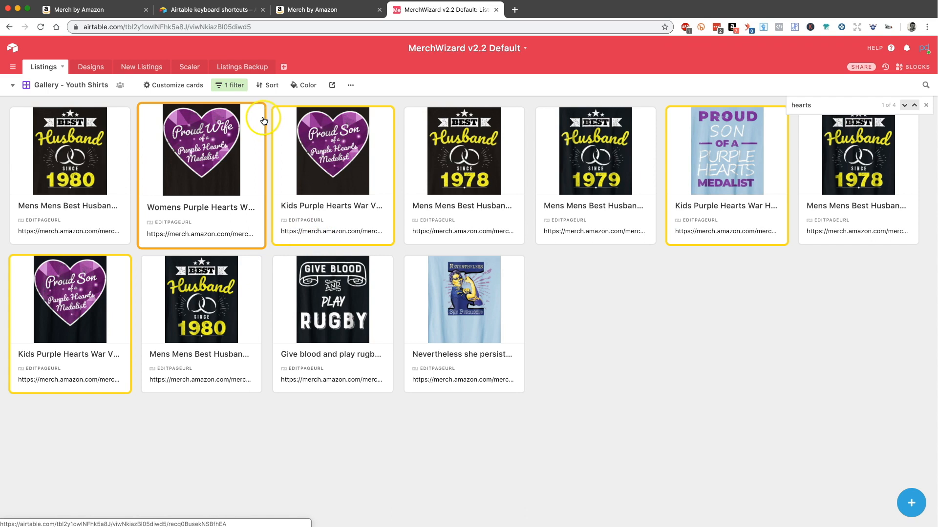
{"action": "left_click", "coordinate": [219, 87]}
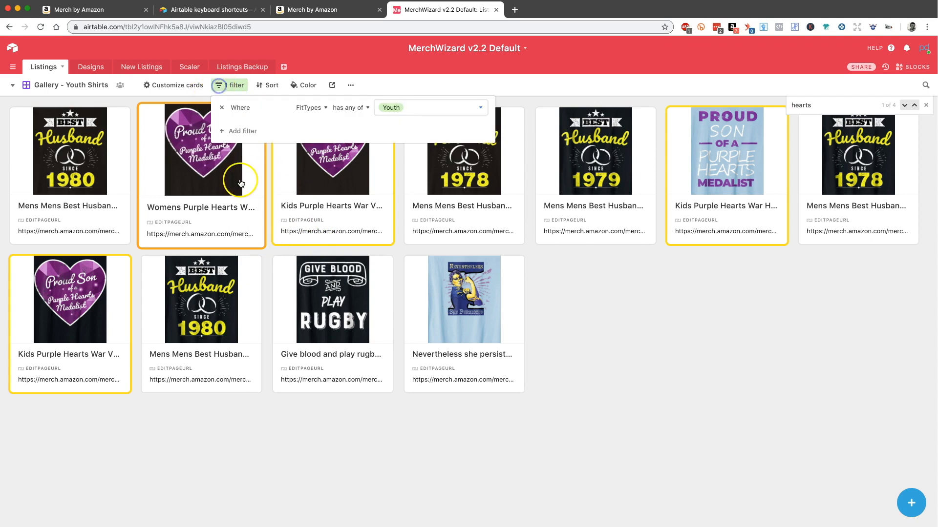
{"action": "left_click", "coordinate": [232, 130]}
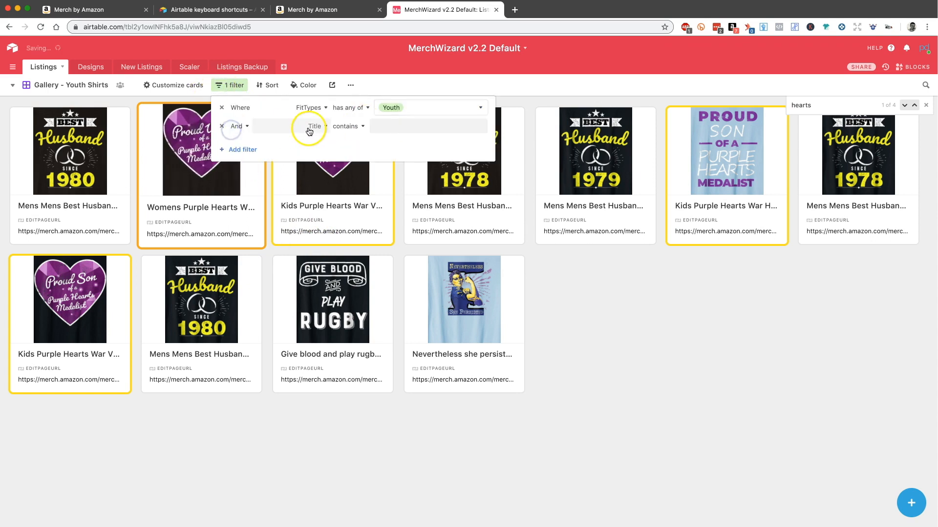
{"action": "left_click", "coordinate": [388, 128]}
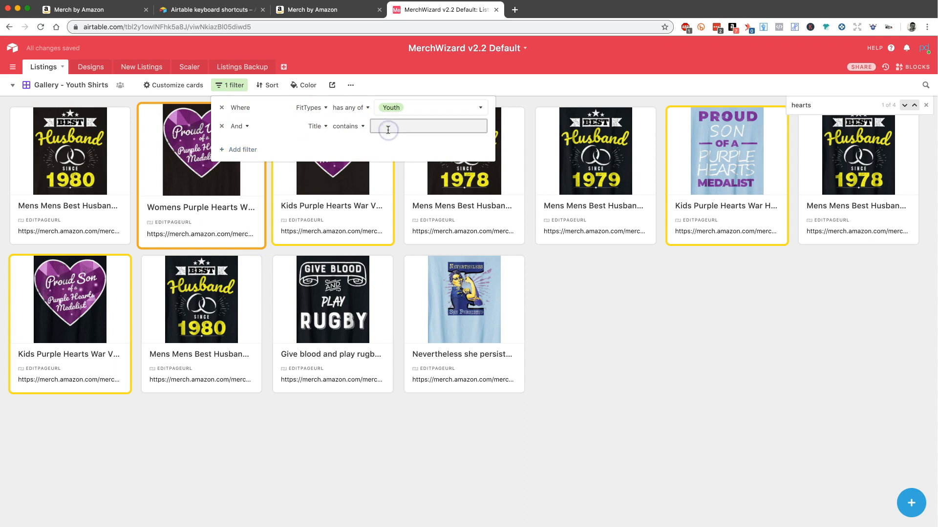
{"action": "left_click", "coordinate": [590, 341]}
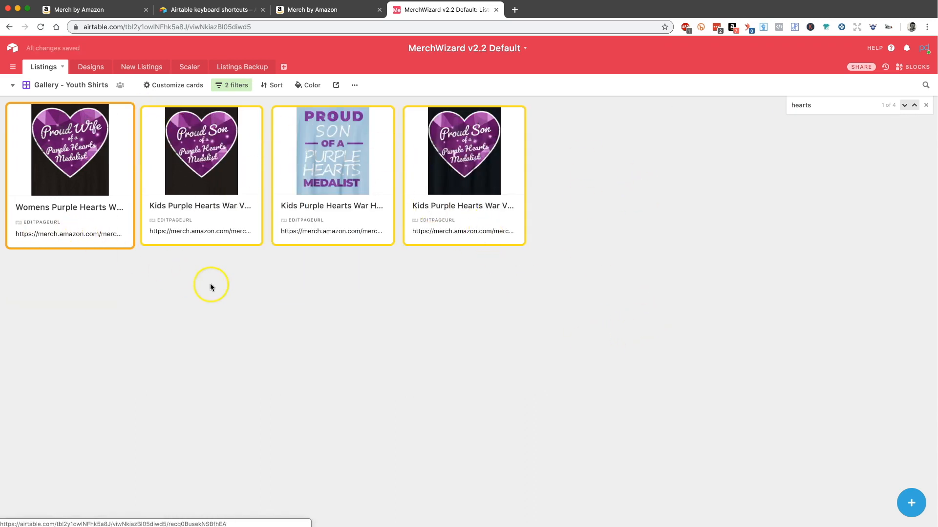
Step: Remove the Title condition from the gallery filter, leaving the FitTypes condition in place
{"action": "left_click", "coordinate": [233, 87]}
{"action": "left_click", "coordinate": [221, 126]}
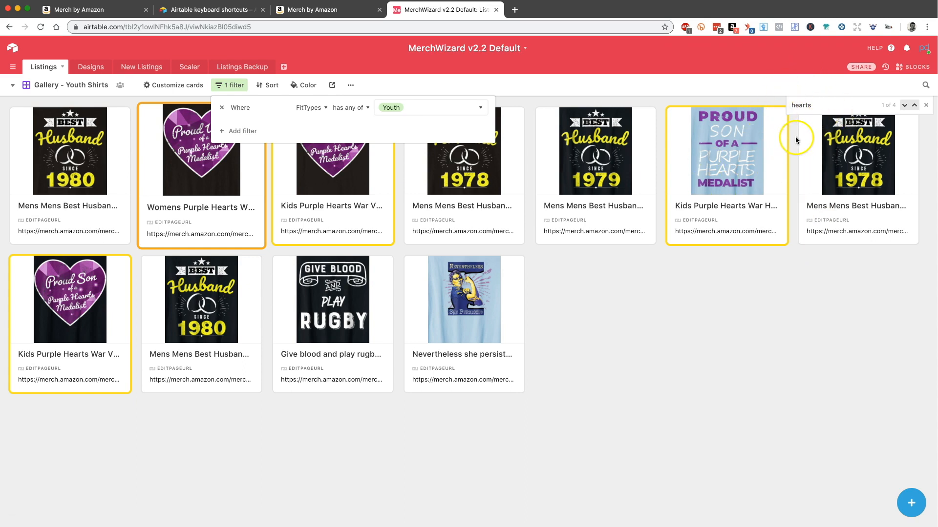
{"action": "left_click", "coordinate": [622, 343]}
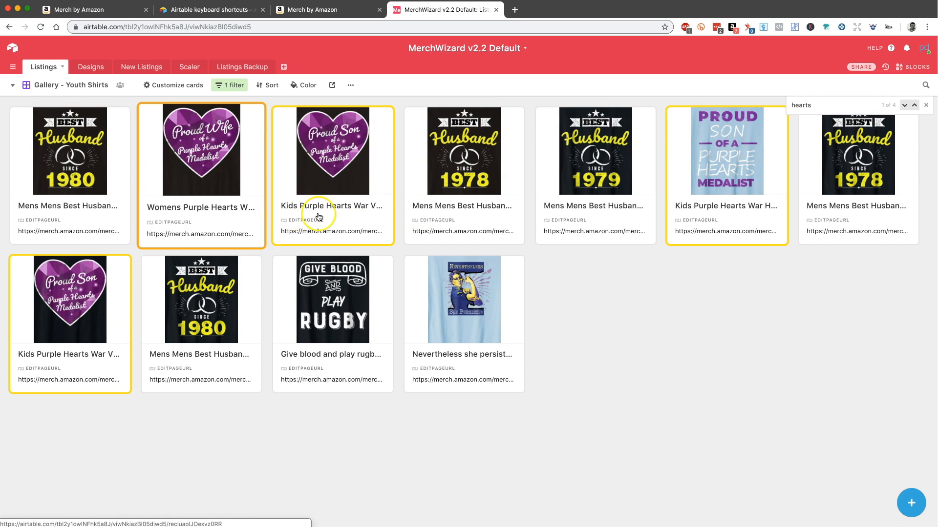
Step: Open the Womens Purple Hearts War Veteran Proud Wife T Shirt record, collapse its hidden fields and follow its EditPageURL link
{"action": "left_click", "coordinate": [230, 174]}
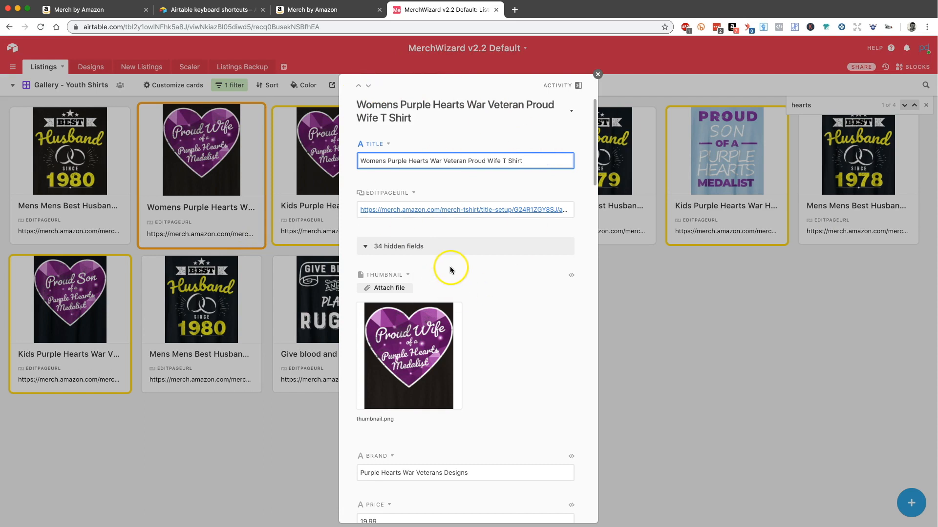
{"action": "left_click", "coordinate": [365, 248]}
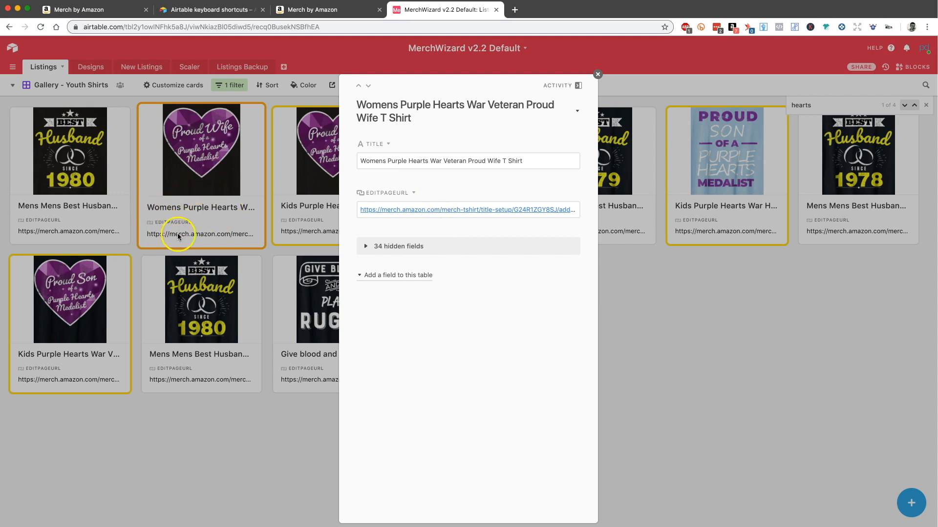
{"action": "left_click", "coordinate": [420, 213]}
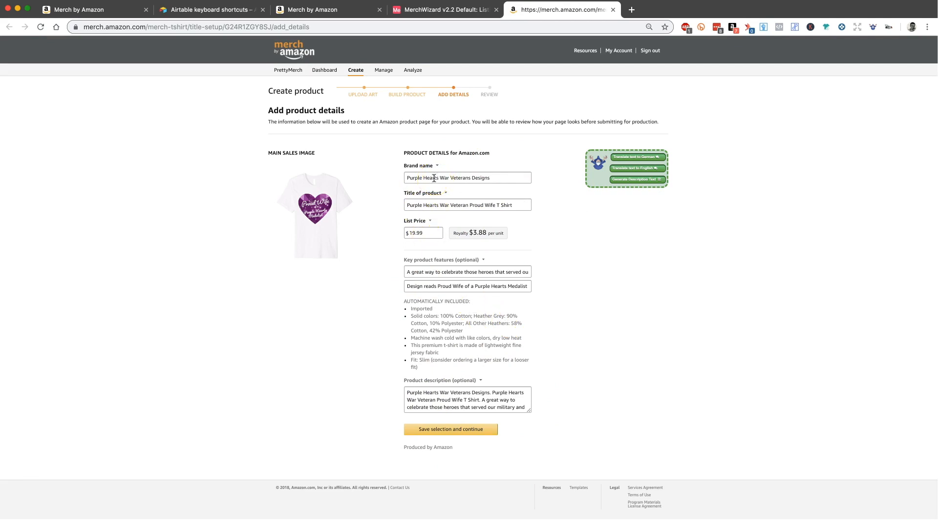
Step: Find "hearts" on the product details page and replace it with "Heads" in the brand name, title and second product feature
{"action": "key", "text": "super+f"}
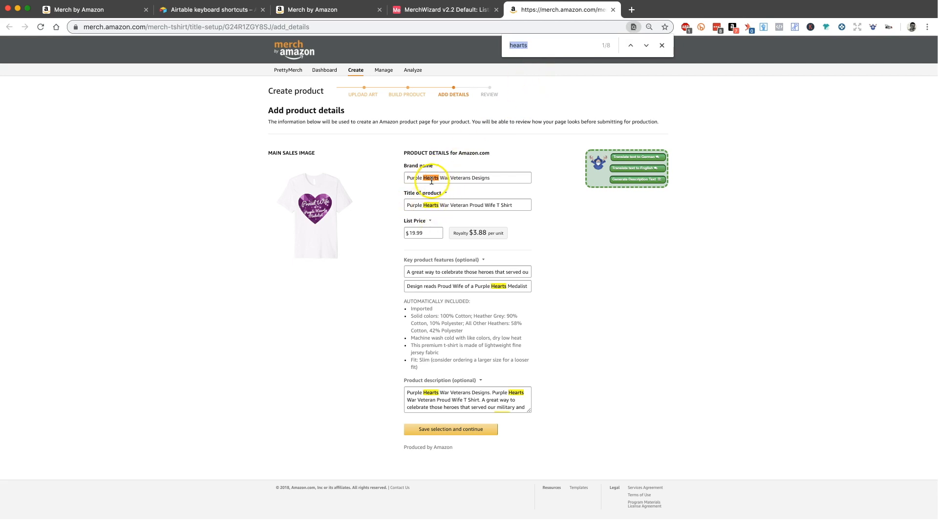
{"action": "double_click", "coordinate": [430, 179]}
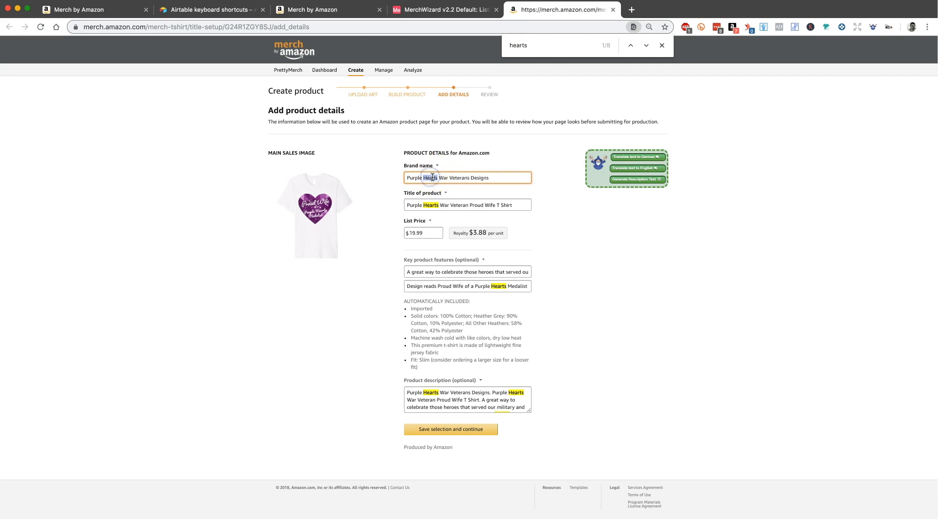
{"action": "double_click", "coordinate": [430, 206]}
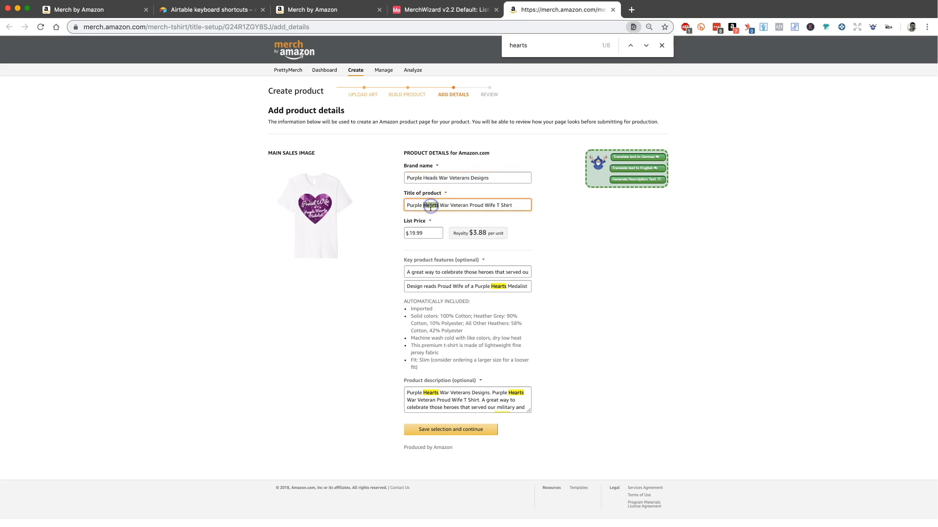
{"action": "type", "text": "Heads"}
{"action": "left_click", "coordinate": [497, 286]}
{"action": "type", "text": "Heads"}
{"action": "double_click", "coordinate": [503, 286]}
{"action": "type", "text": "Heads"}
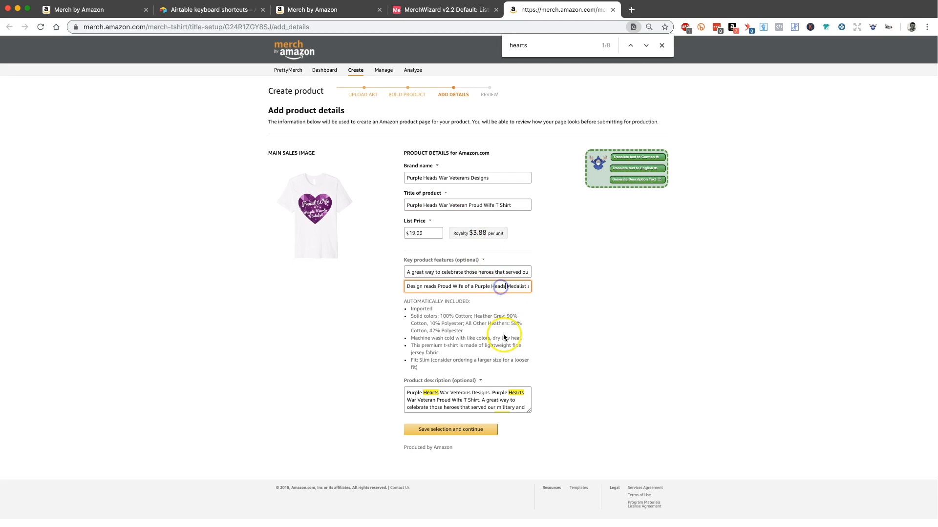
Step: Replace "Hearts" with "Heads" in the product description and enlarge the description box to show its full text
{"action": "double_click", "coordinate": [516, 393]}
{"action": "type", "text": "Heads"}
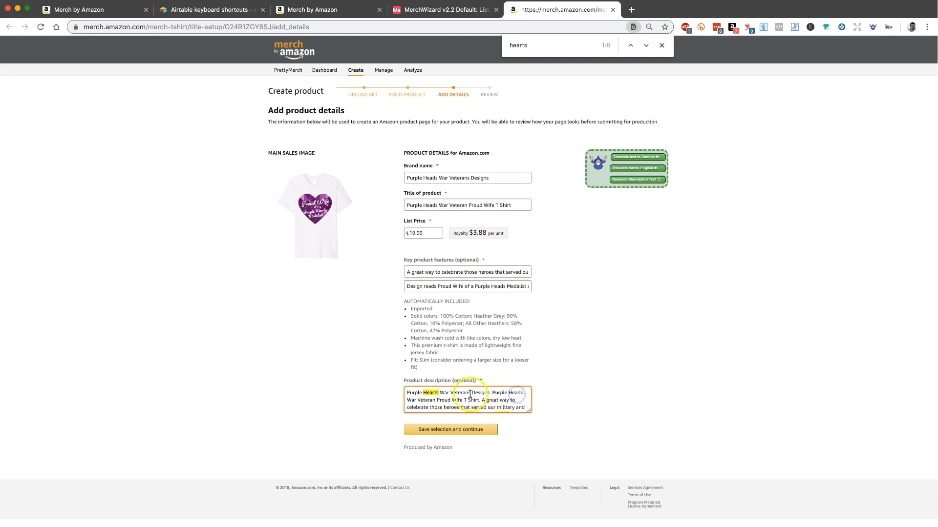
{"action": "type", "text": "Heads"}
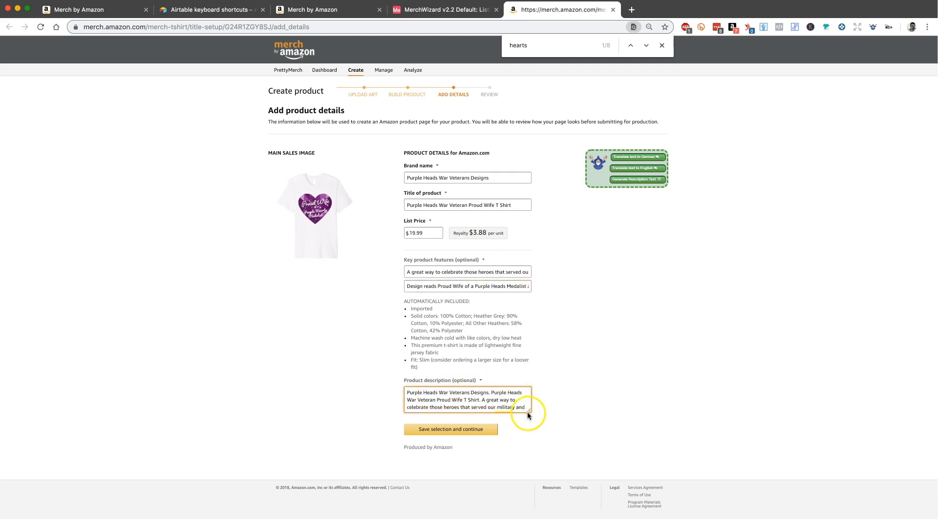
{"action": "left_click_drag", "start_coordinate": [528, 412], "coordinate": [534, 458]}
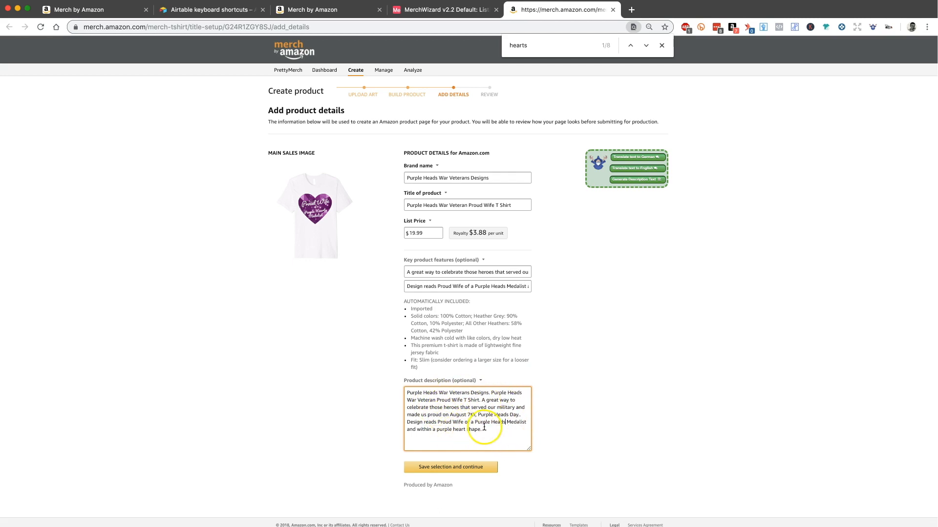
Step: Clear the product description and regenerate it with the Generate Description Text function
{"action": "left_click", "coordinate": [404, 399], "text": "shift"}
{"action": "left_click", "coordinate": [400, 393], "text": "shift"}
{"action": "key", "text": "BackSpace"}
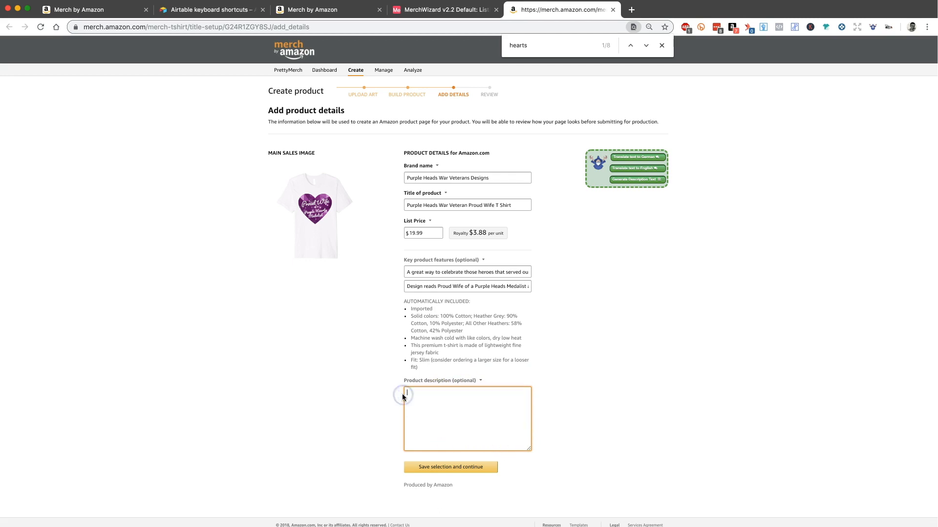
{"action": "left_click", "coordinate": [574, 362]}
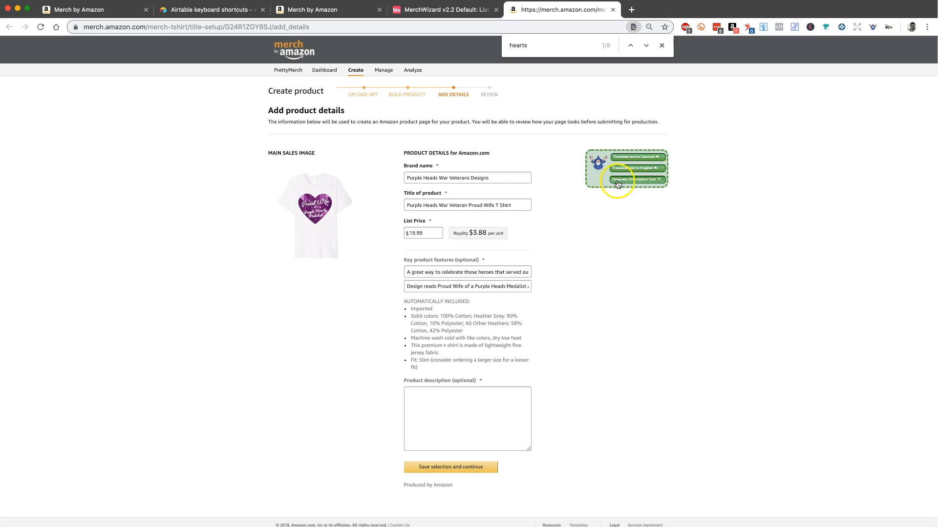
{"action": "left_click", "coordinate": [653, 180]}
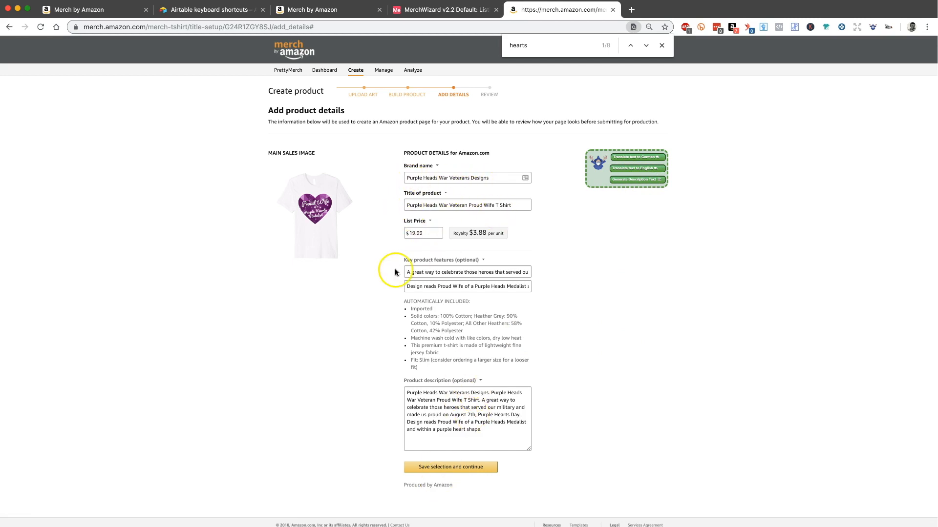
Step: Close the product details page without saving and return to the Airtable record
{"action": "left_click", "coordinate": [494, 430]}
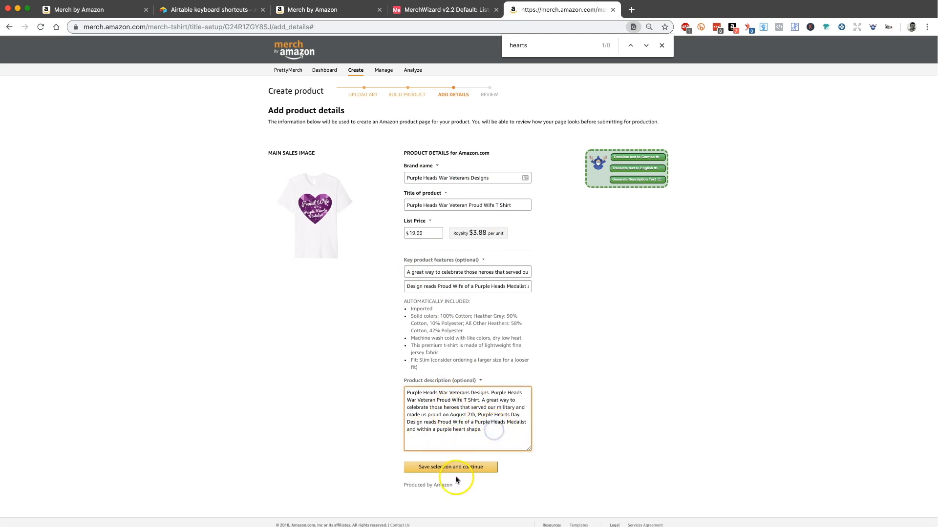
{"action": "left_click", "coordinate": [640, 368]}
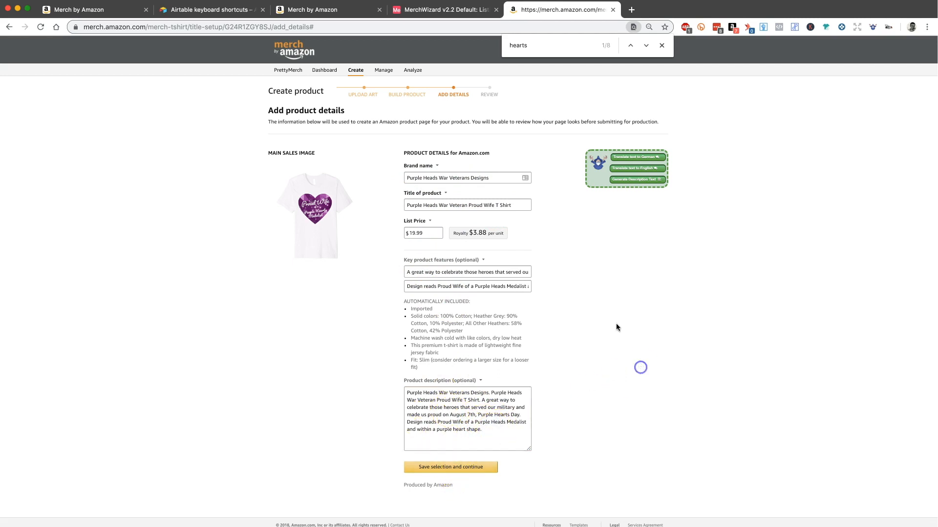
{"action": "left_click", "coordinate": [612, 10]}
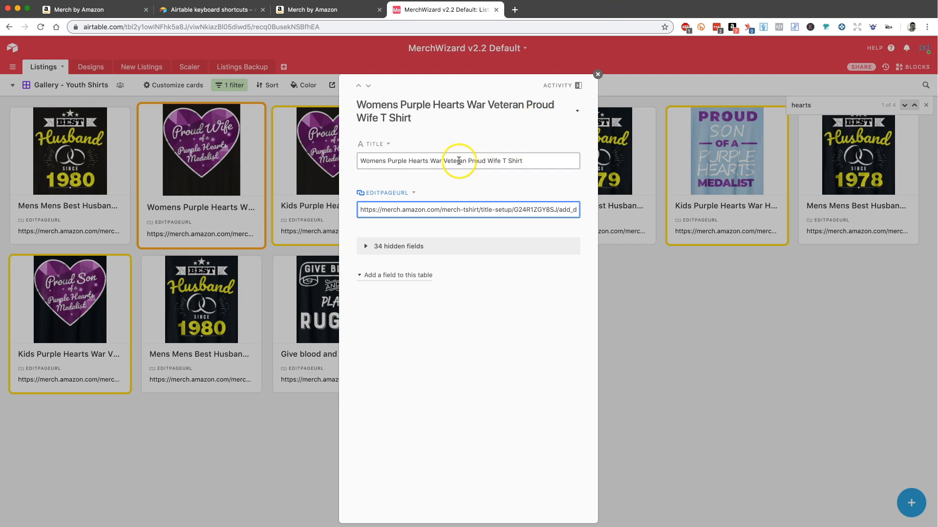
Step: Page through the following expanded records to the last Kids Purple Hearts War Veteran shirt, then close the record
{"action": "left_click", "coordinate": [369, 87]}
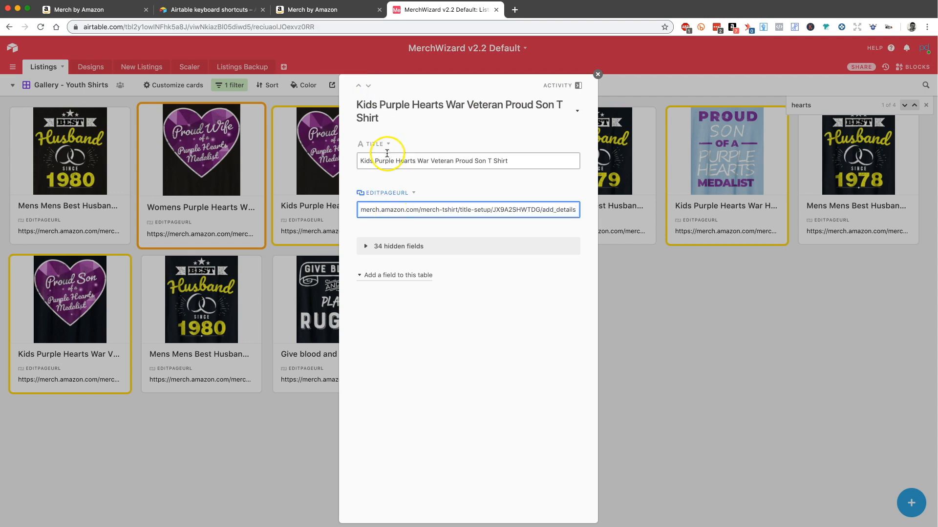
{"action": "left_click", "coordinate": [369, 87]}
{"action": "left_click", "coordinate": [368, 86]}
{"action": "left_click", "coordinate": [368, 87]}
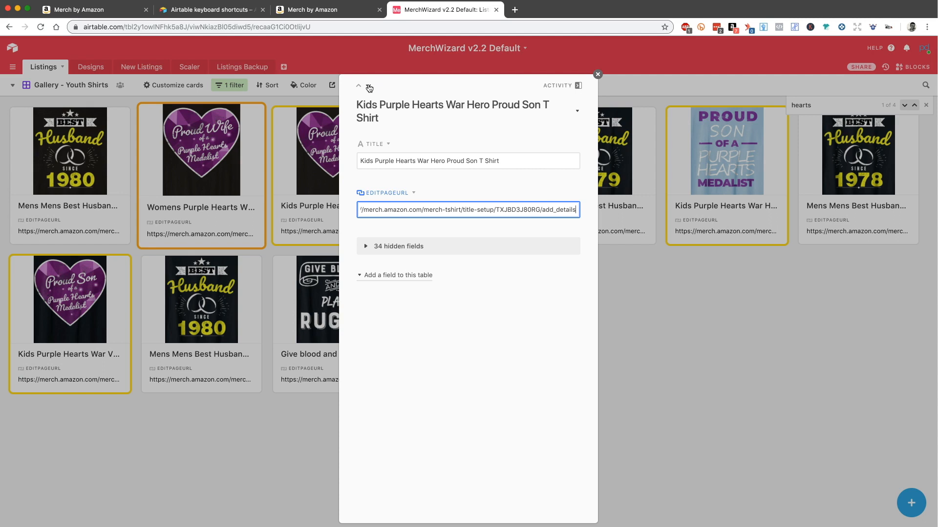
{"action": "left_click", "coordinate": [368, 86]}
{"action": "left_click", "coordinate": [368, 87]}
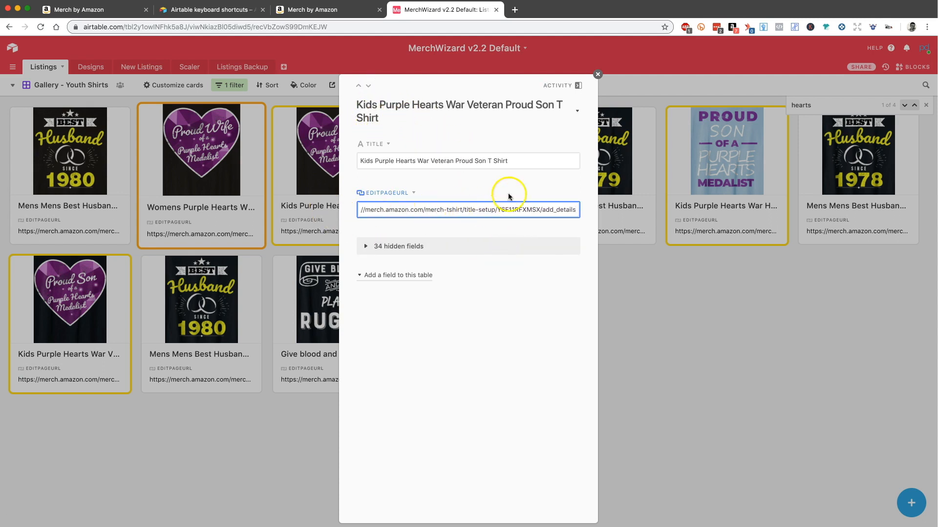
{"action": "left_click", "coordinate": [598, 75]}
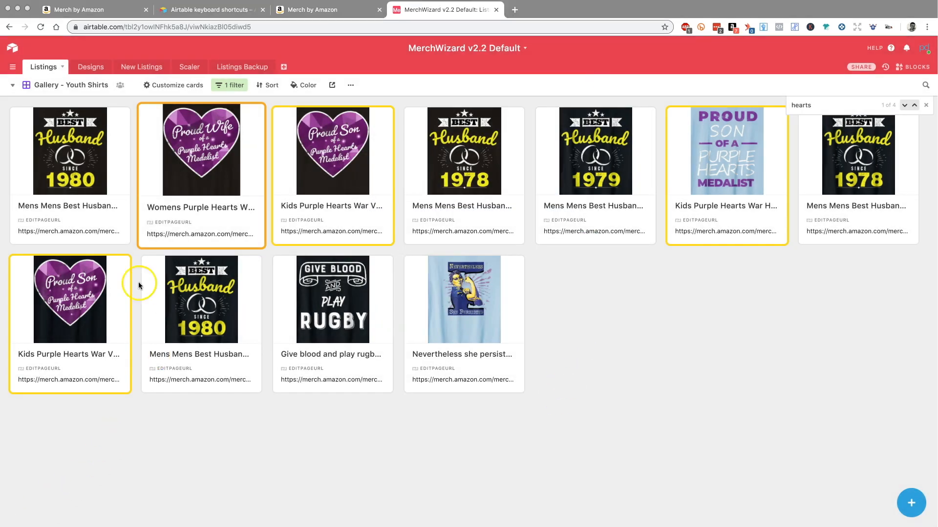
Step: Switch to the Grid view - ALL Listings view and examine the FitTypes and ProductType columns
{"action": "left_click", "coordinate": [57, 84]}
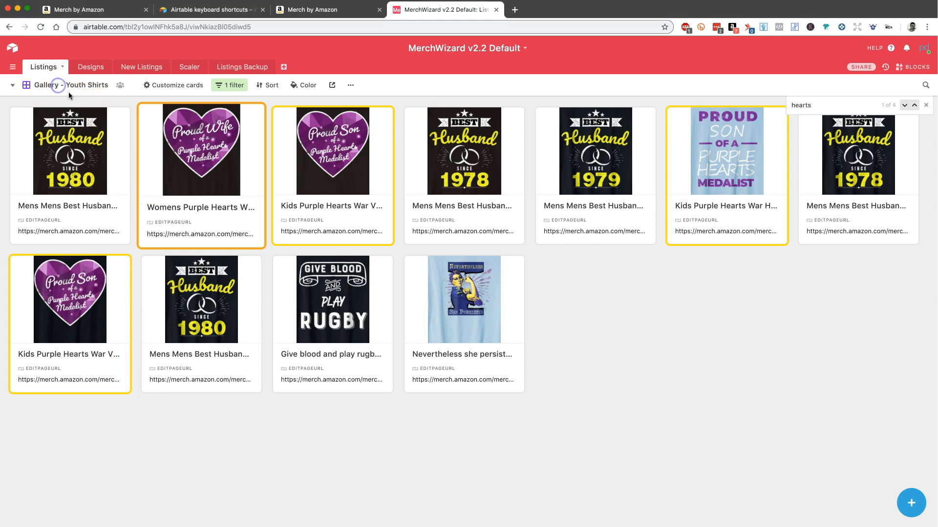
{"action": "left_click", "coordinate": [65, 85]}
{"action": "left_click", "coordinate": [52, 107]}
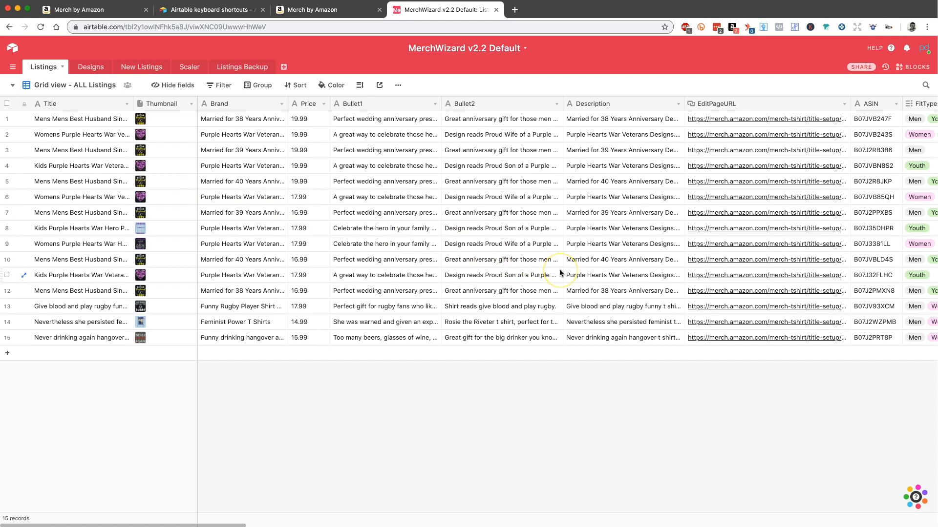
{"action": "scroll", "coordinate": [561, 273], "scroll_direction": "right", "scroll_amount": 10}
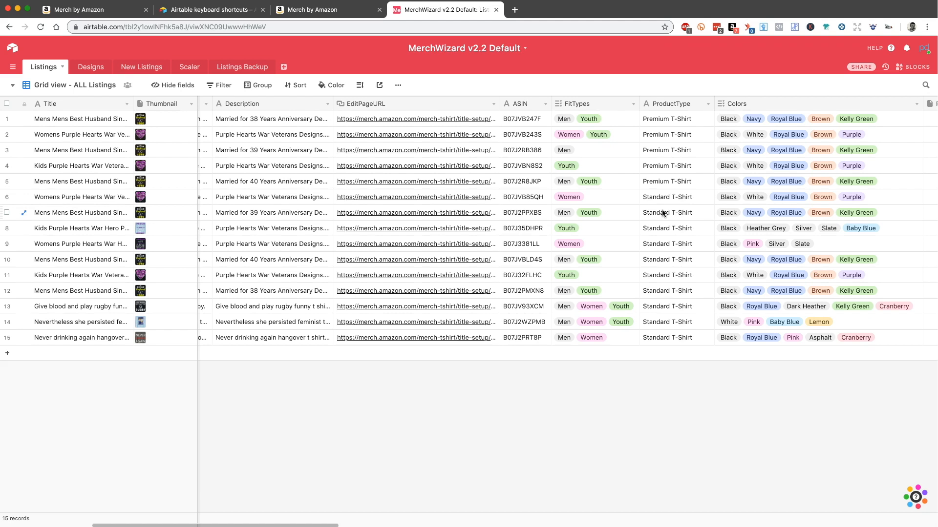
{"action": "left_click", "coordinate": [609, 225]}
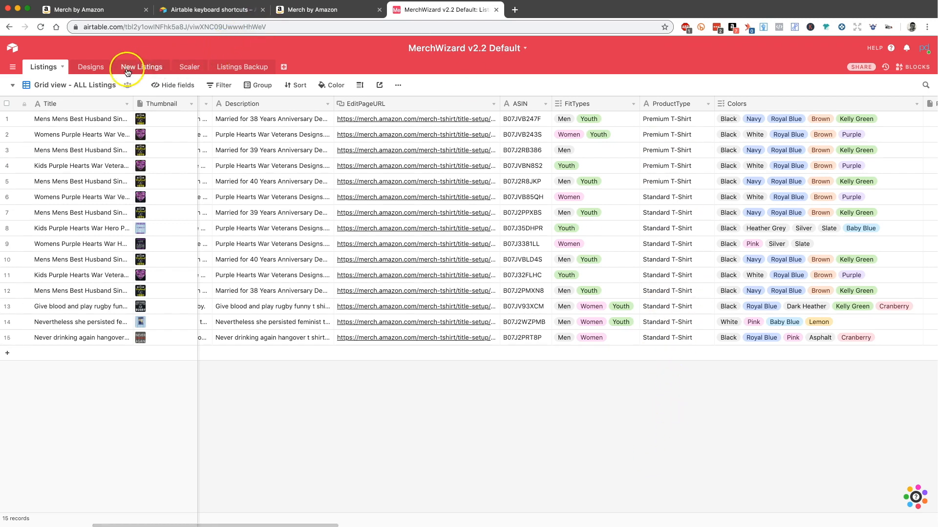
Step: Switch to the Youth Shirts view and add a second filter condition on the ProductType field
{"action": "left_click", "coordinate": [87, 85]}
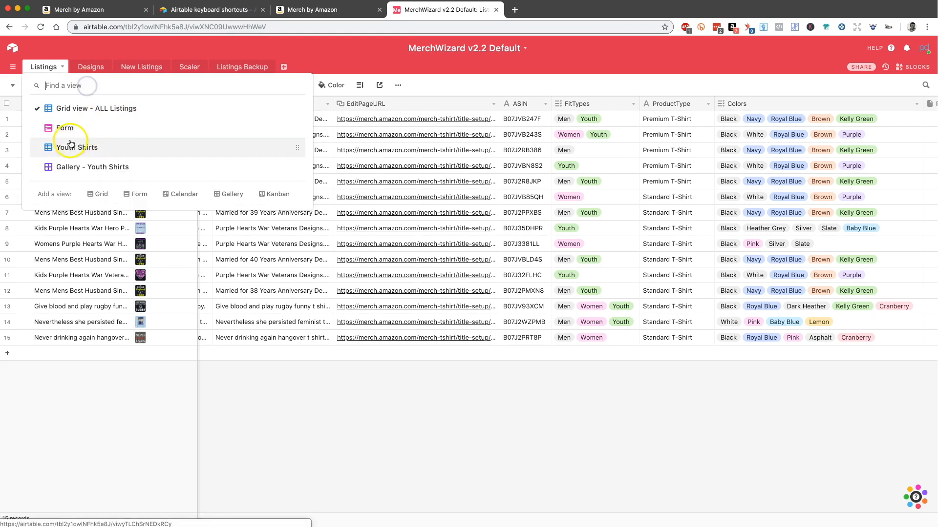
{"action": "left_click", "coordinate": [65, 147]}
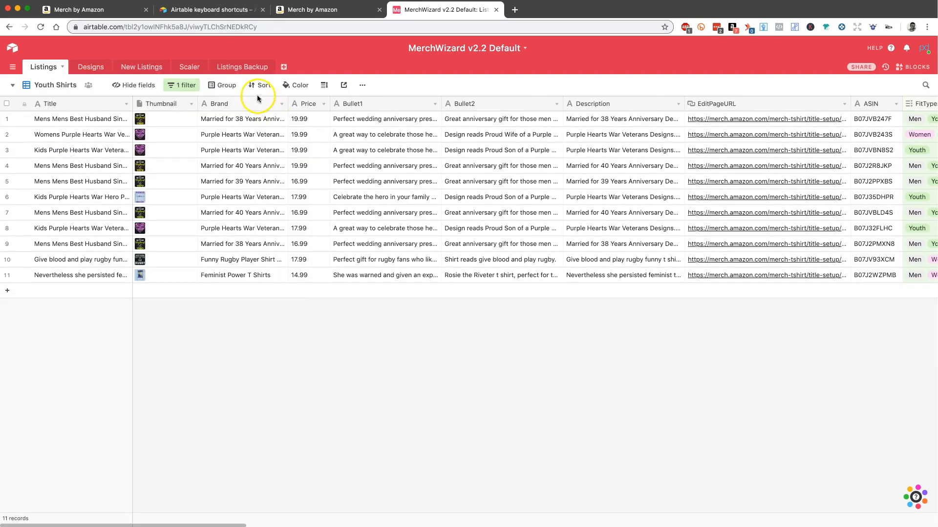
{"action": "left_click", "coordinate": [183, 85]}
{"action": "left_click", "coordinate": [186, 126]}
{"action": "left_click", "coordinate": [260, 127]}
{"action": "type", "text": "prod"}
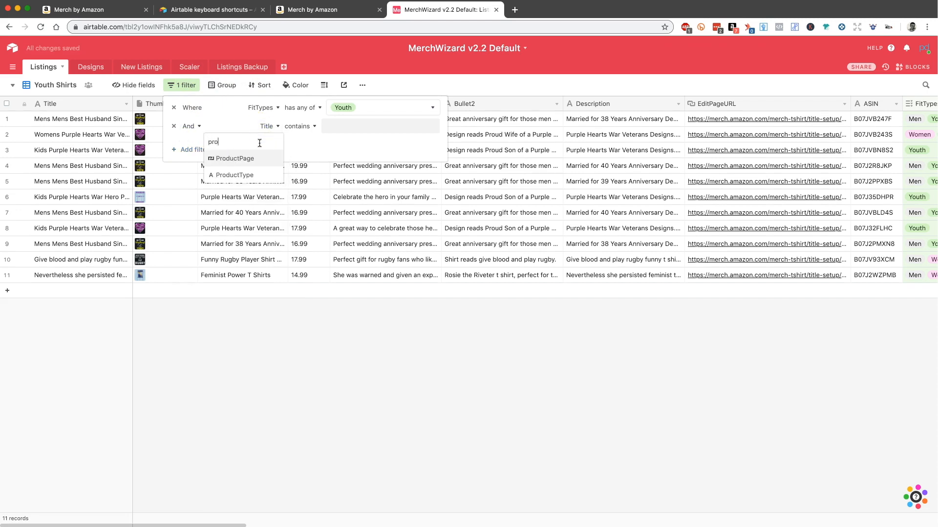
{"action": "left_click", "coordinate": [251, 173]}
Step: Set the ProductType filter condition to contains "t-shirt" and check the ProductType column of the filtered records
{"action": "left_click", "coordinate": [347, 130]}
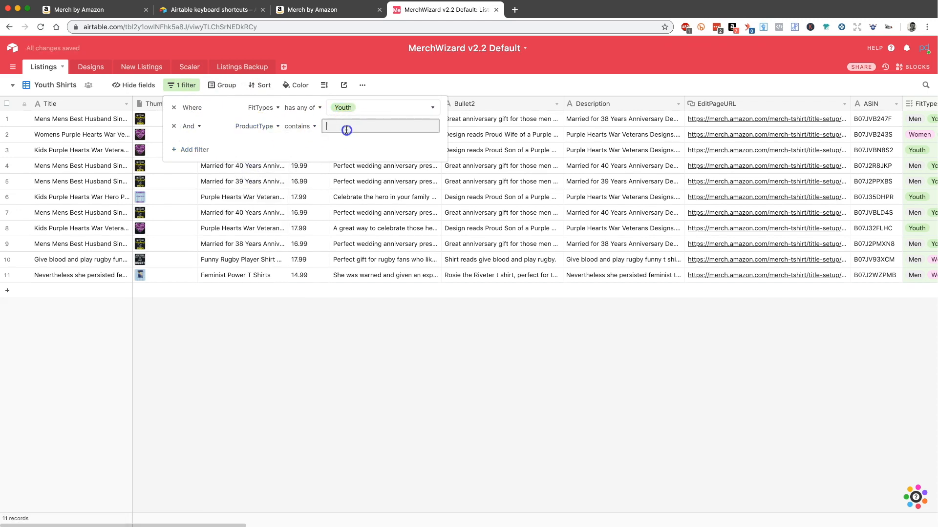
{"action": "left_click", "coordinate": [314, 127]}
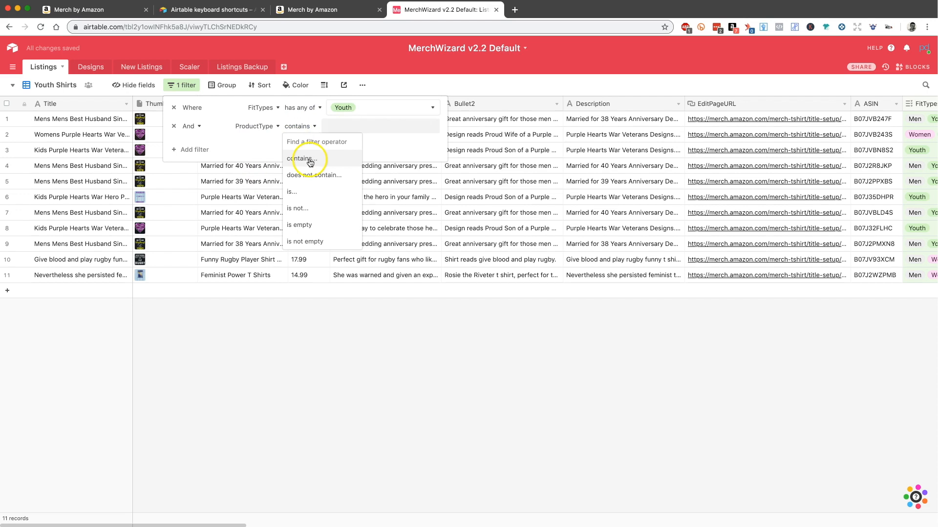
{"action": "left_click", "coordinate": [355, 128]}
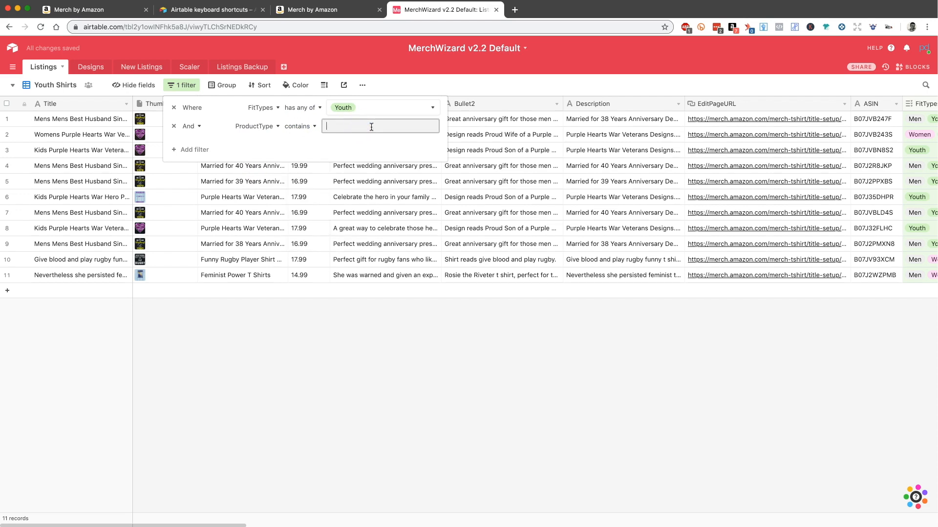
{"action": "type", "text": "t-shirt"}
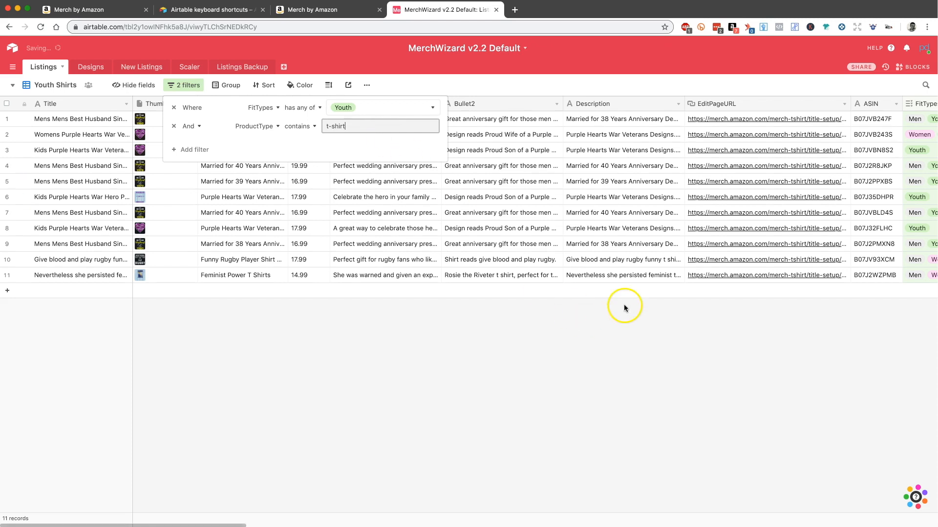
{"action": "left_click", "coordinate": [409, 390]}
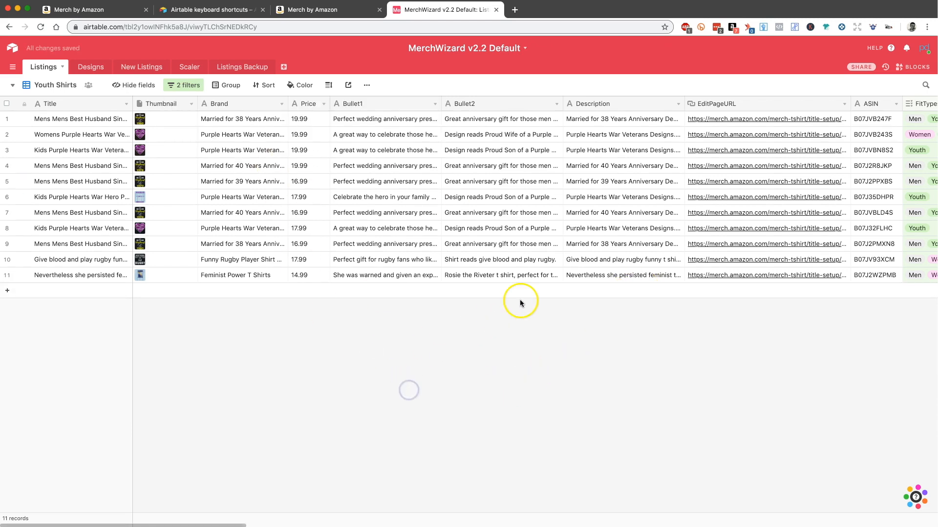
{"action": "scroll", "coordinate": [519, 300], "scroll_direction": "right", "scroll_amount": 5}
{"action": "scroll", "coordinate": [584, 183], "scroll_direction": "right", "scroll_amount": 5}
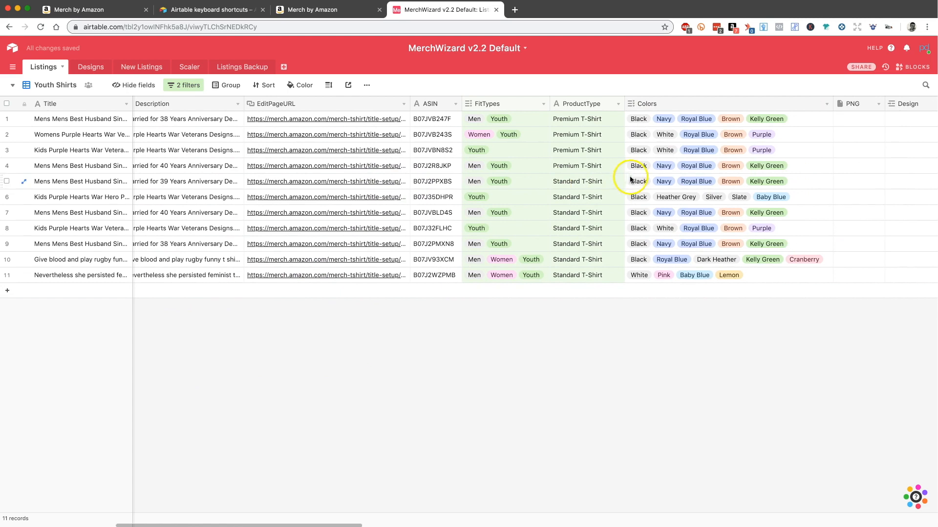